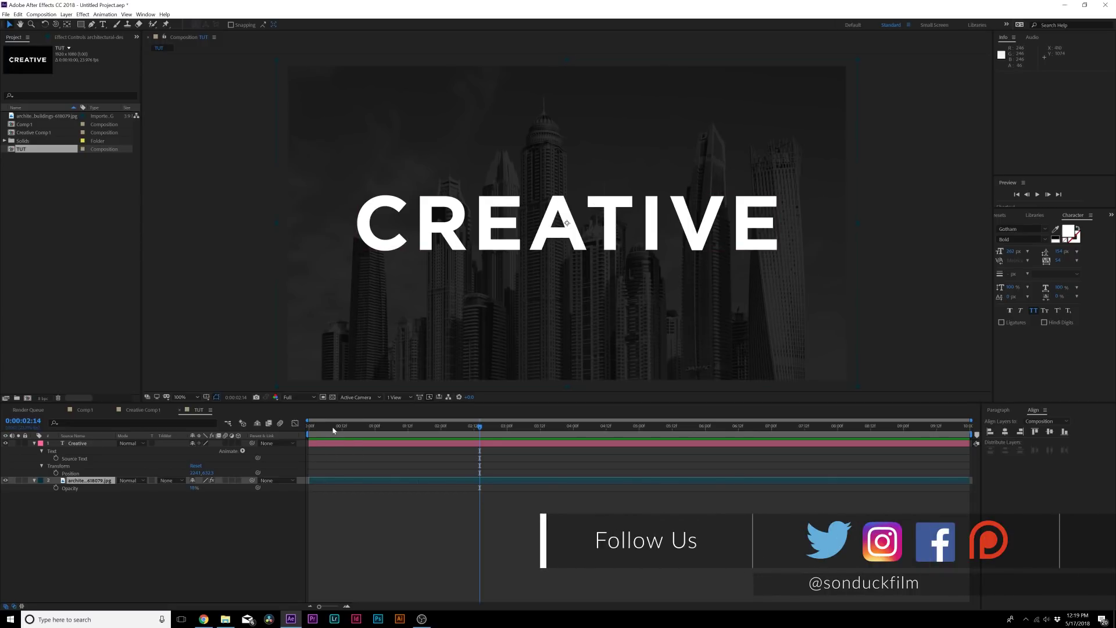
# - Move to the start of the composition and add a Rotation animator to the Creative text layer
pyautogui.moveTo(333, 428); pyautogui.dragTo(307, 430)
pyautogui.click(34, 443)
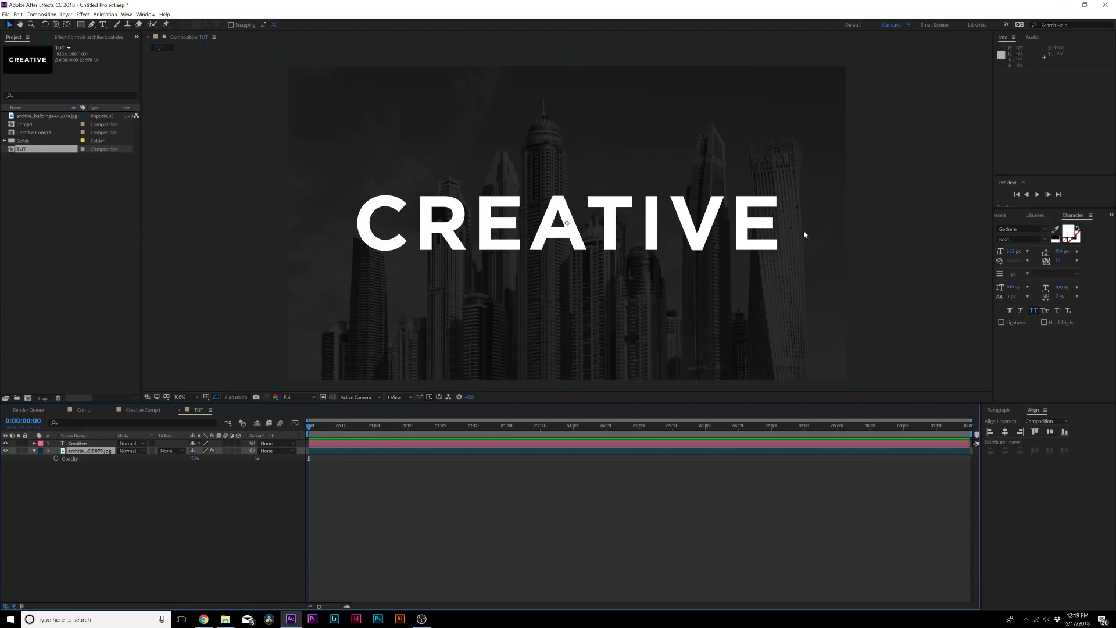
pyautogui.click(586, 223)
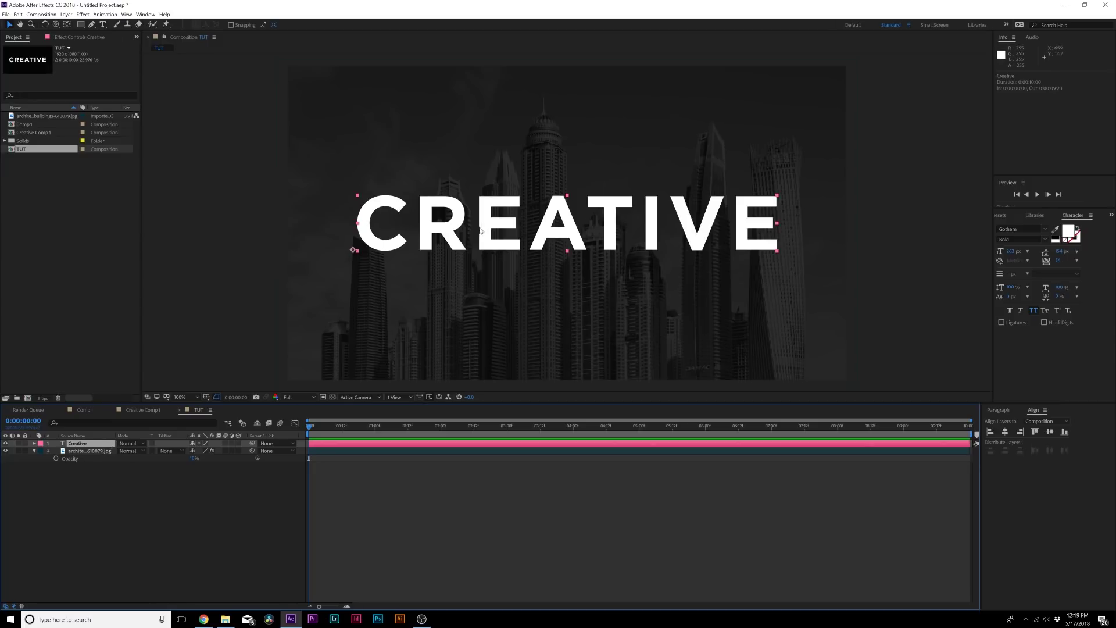
pyautogui.click(33, 444)
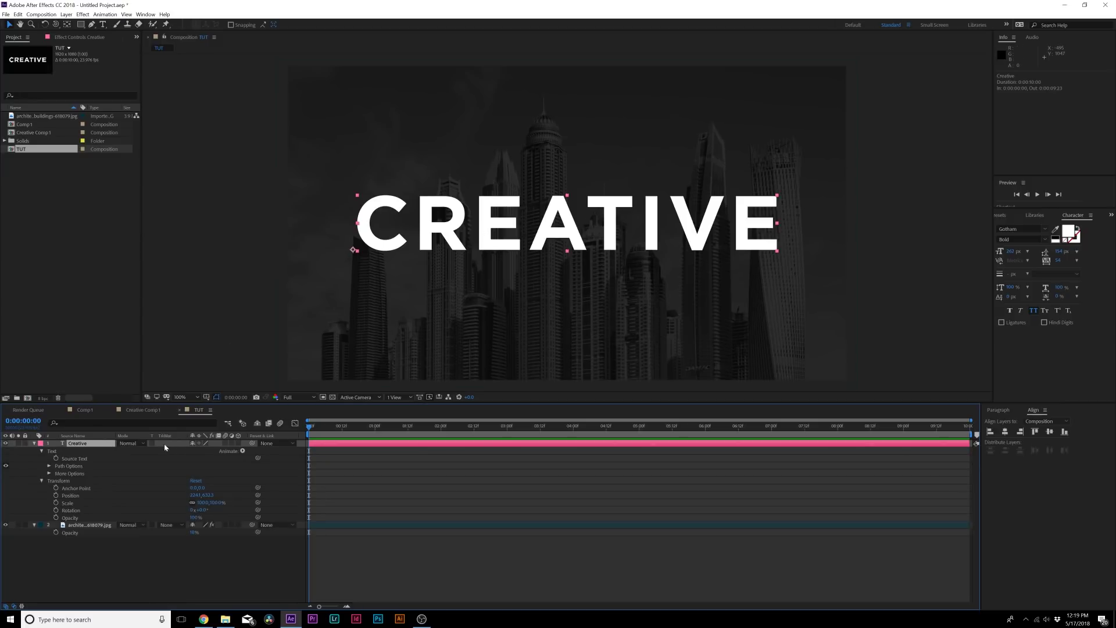
pyautogui.click(244, 452)
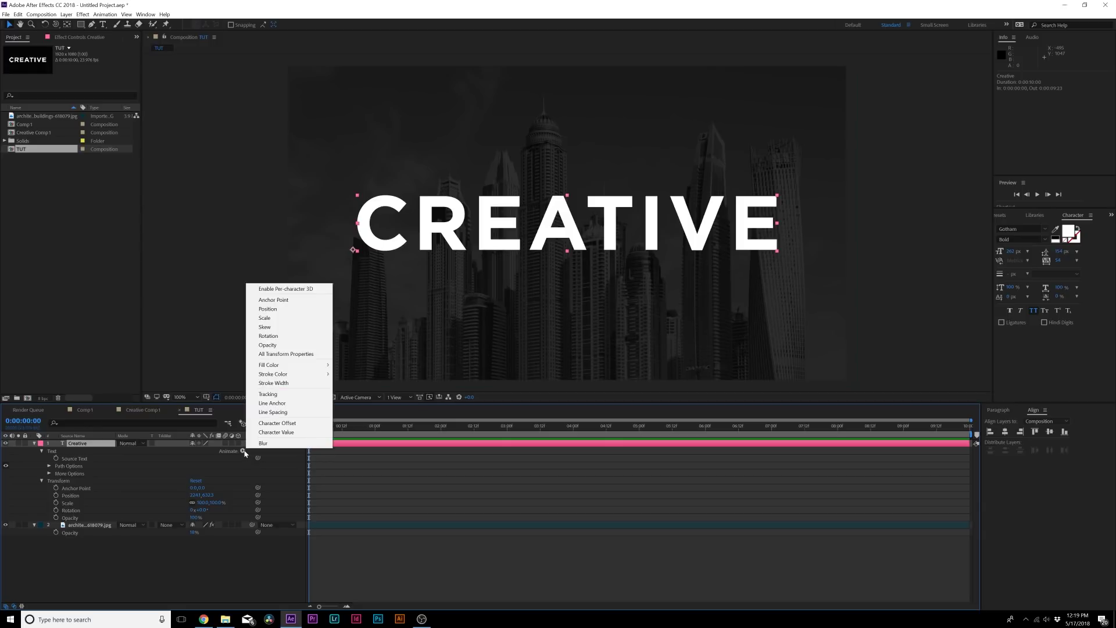
pyautogui.click(275, 336)
# - Enable per-character 3D on the Creative text layer
pyautogui.moveTo(197, 494); pyautogui.dragTo(220, 505)
pyautogui.hotkey('ctrl', 'z')
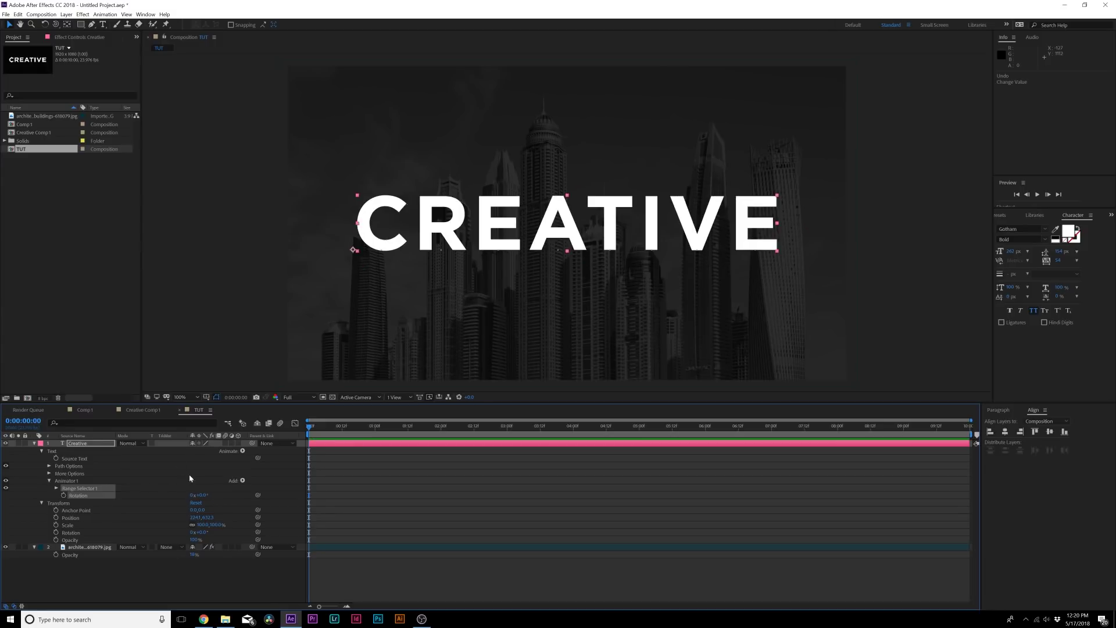
pyautogui.click(242, 452)
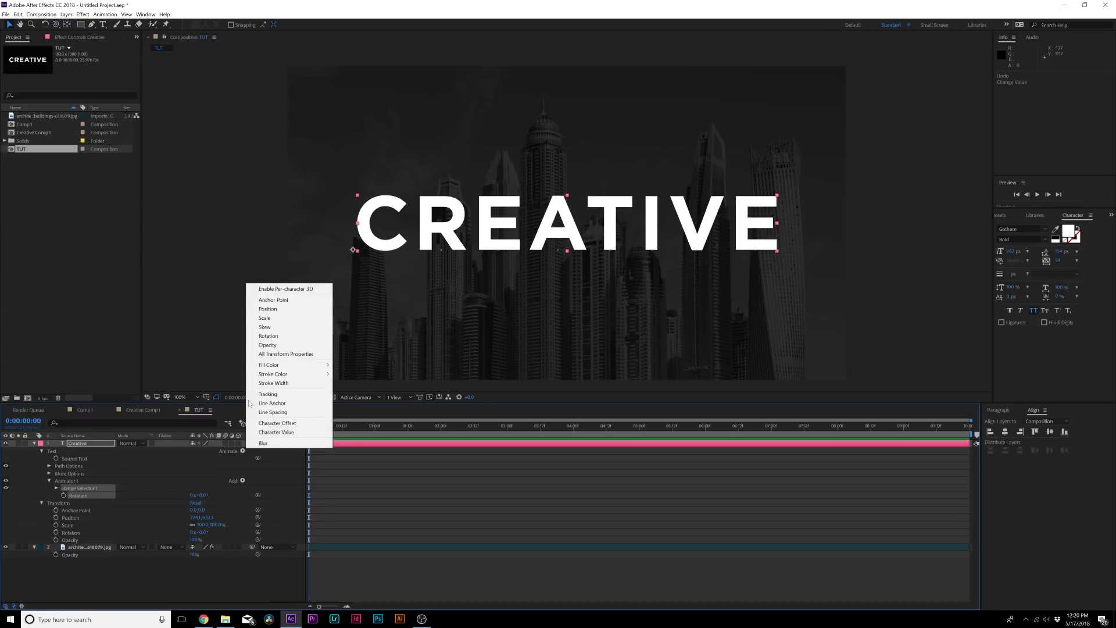
pyautogui.click(279, 291)
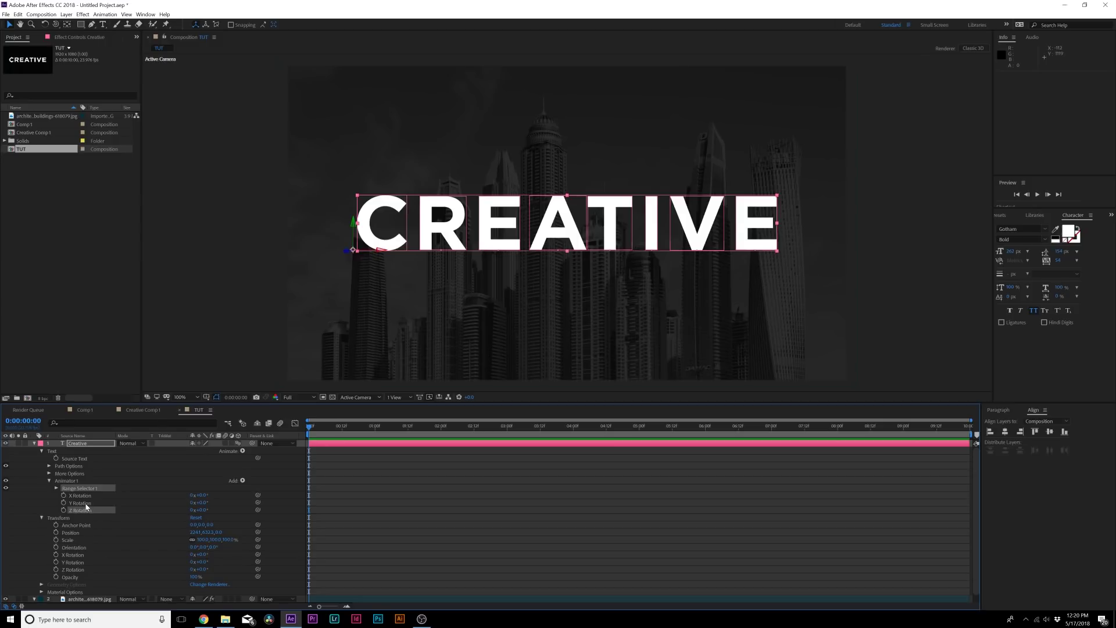
# - Set the text animator's Y Rotation to 90 degrees
pyautogui.moveTo(201, 506); pyautogui.dragTo(230, 511)
pyautogui.click(204, 504)
pyautogui.write('90')
pyautogui.click(201, 479)
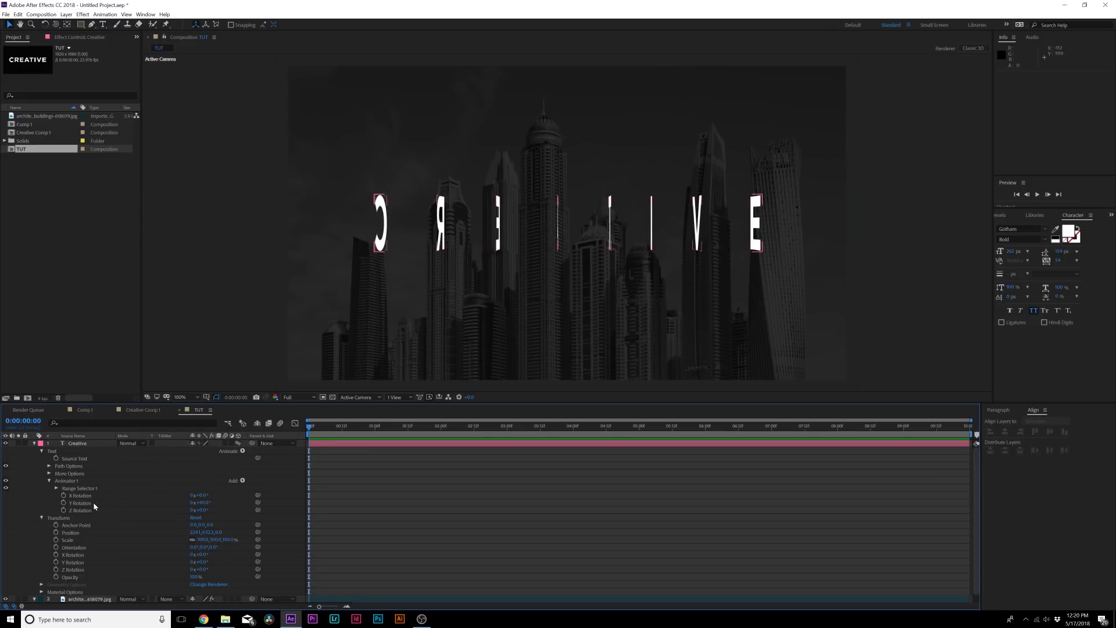
# - Keyframe the range selector's Start at 0% on the first frame and at 100% at 0:00:01:11
pyautogui.click(57, 489)
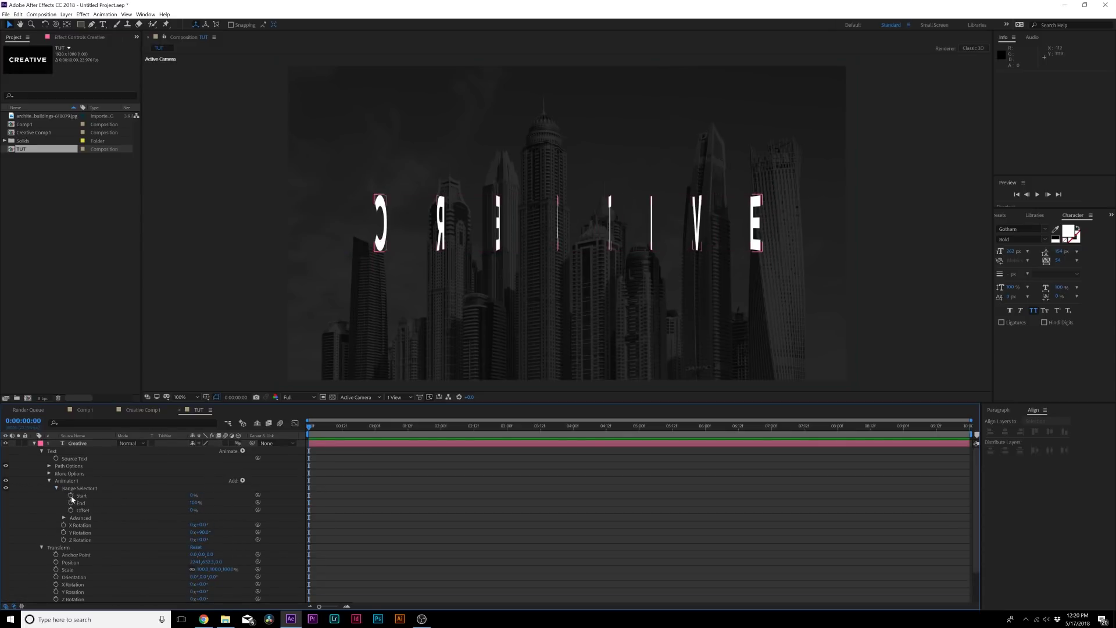
pyautogui.click(71, 496)
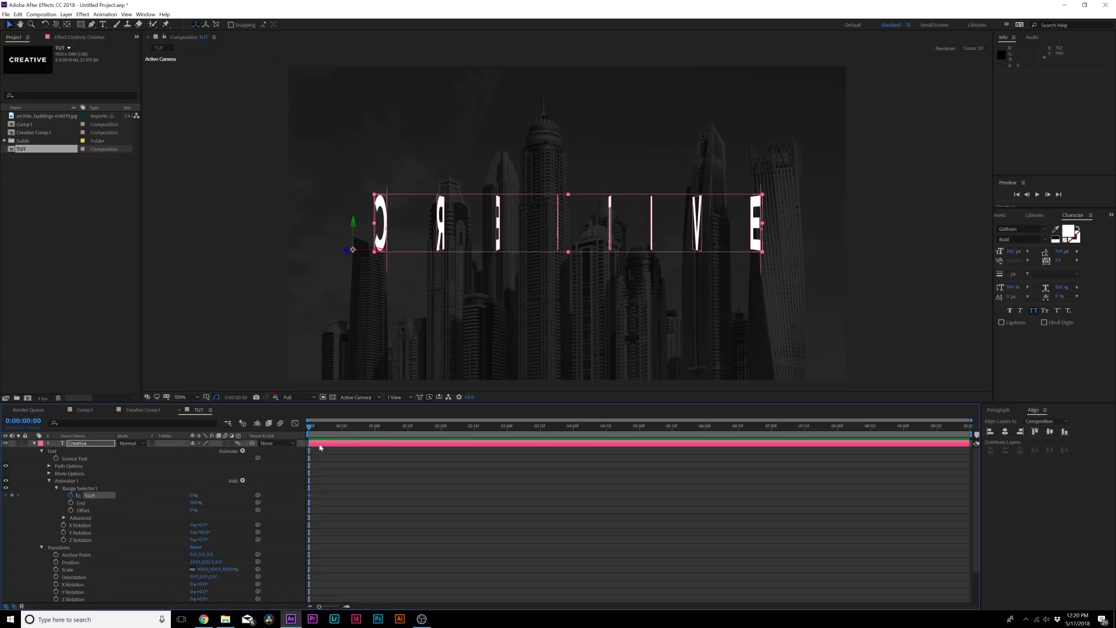
pyautogui.moveTo(308, 445); pyautogui.dragTo(409, 443)
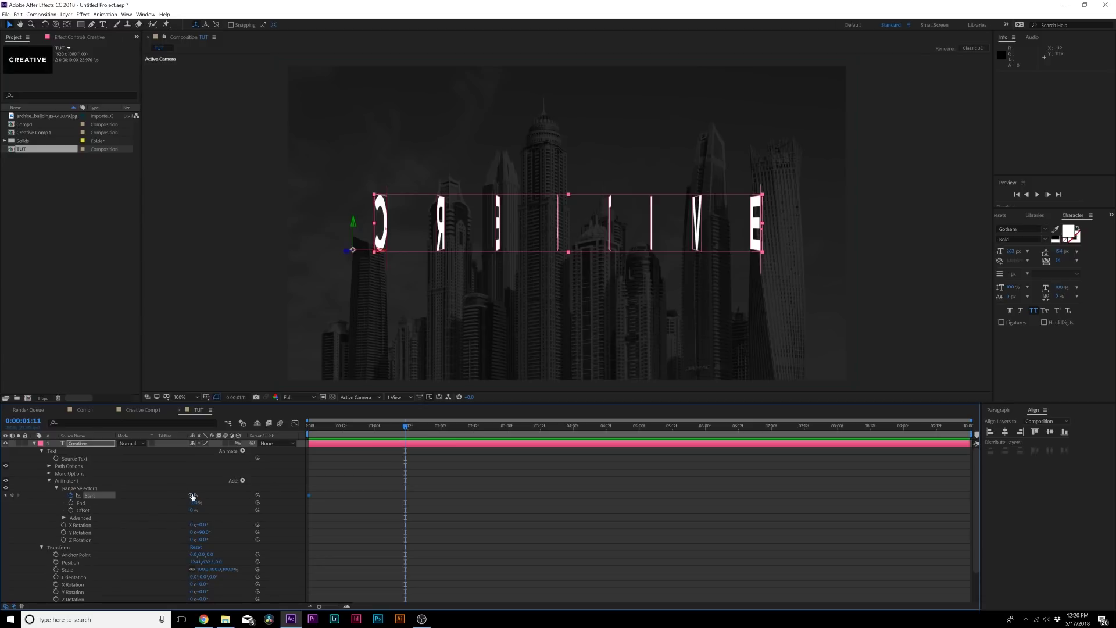
pyautogui.moveTo(192, 497); pyautogui.dragTo(322, 485)
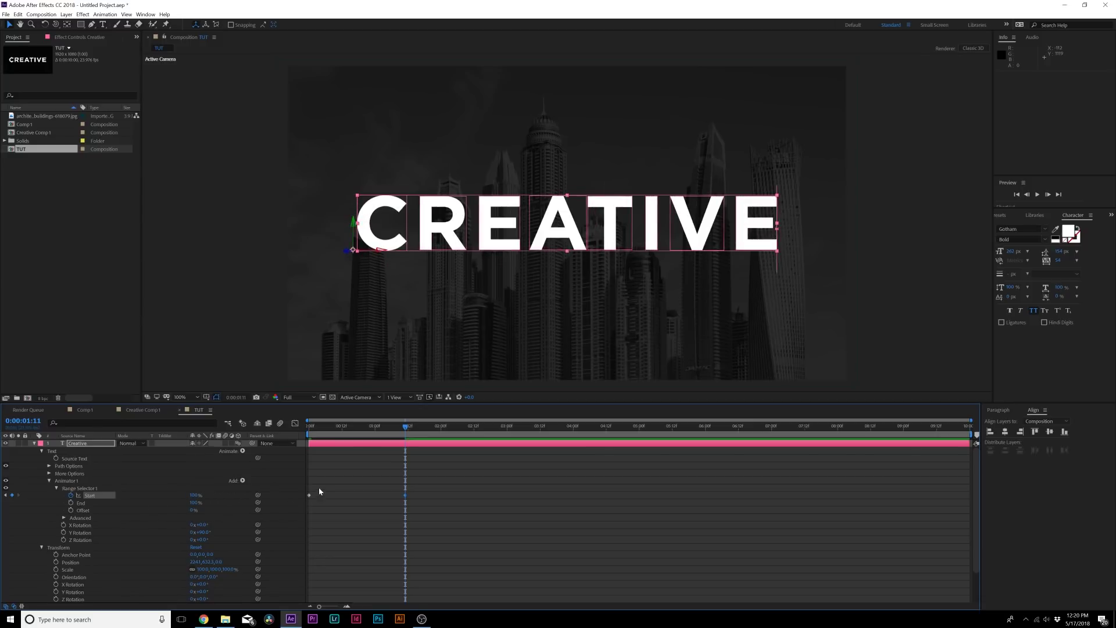
# - Add an Opacity property to the existing text animator and set it to 0%
pyautogui.moveTo(350, 421); pyautogui.dragTo(302, 444)
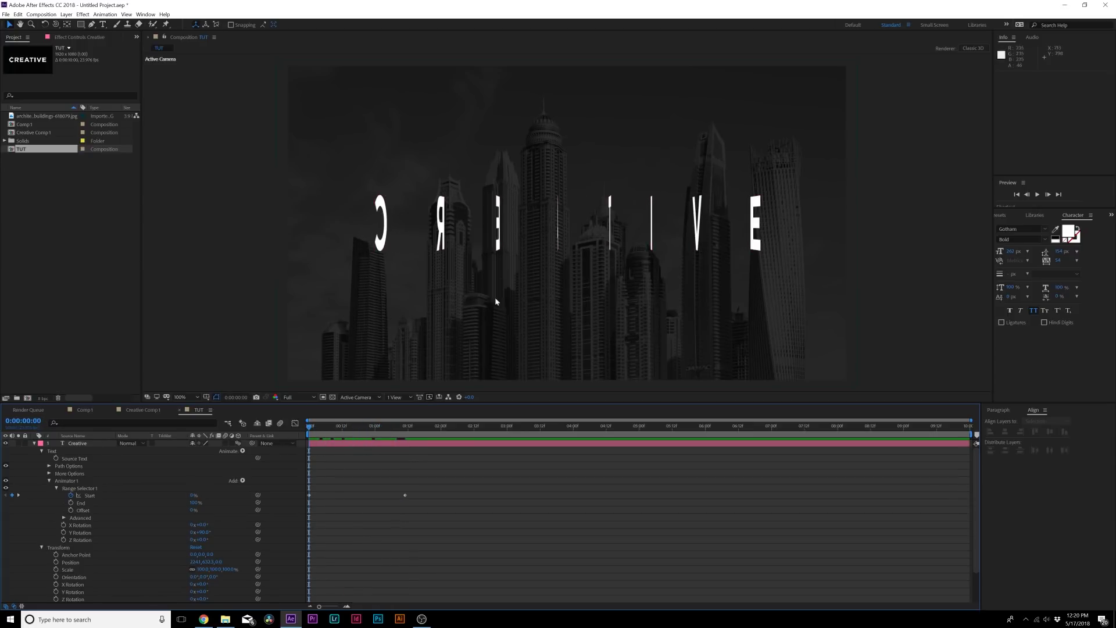
pyautogui.click(245, 457)
pyautogui.click(244, 482)
pyautogui.moveTo(262, 483)
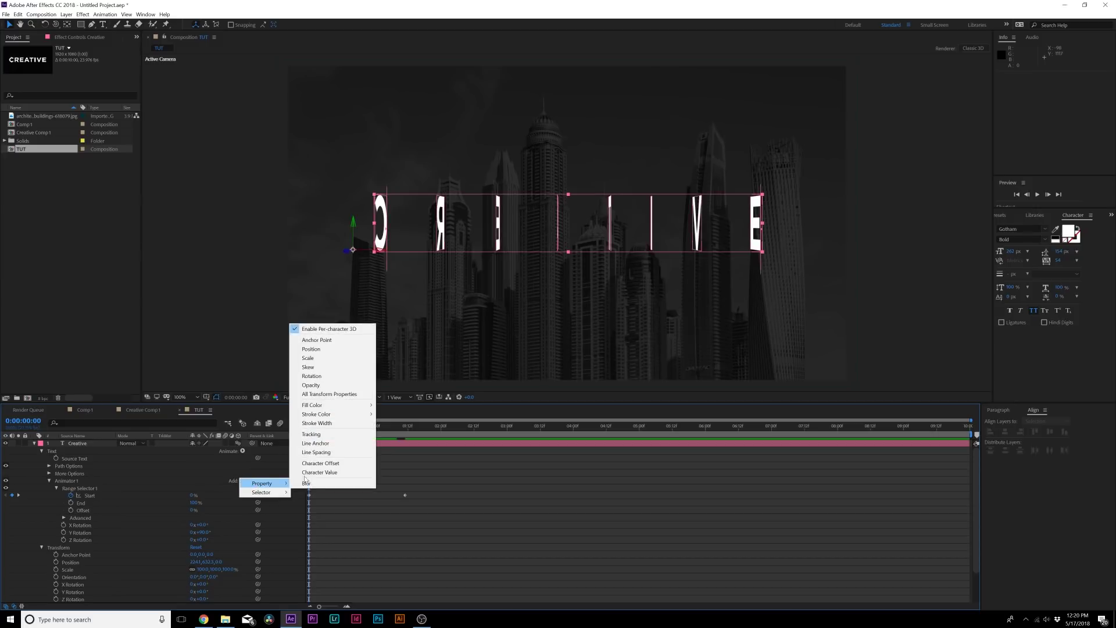
pyautogui.click(312, 385)
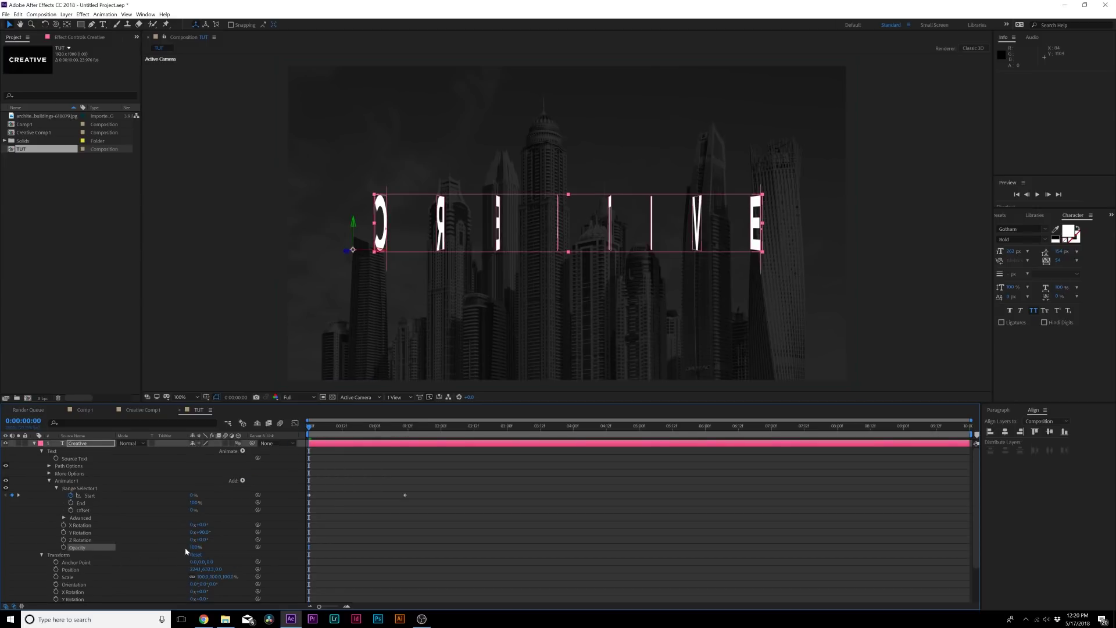
pyautogui.moveTo(195, 549); pyautogui.dragTo(152, 550)
pyautogui.click(326, 474)
# - Preview the letter reveal and apply Easy Ease to the second Start keyframe
pyautogui.press('space')
pyautogui.moveTo(365, 439)
pyautogui.mouseDown()
pyautogui.moveTo(413, 446)
pyautogui.moveTo(374, 447)
pyautogui.moveTo(375, 431)
pyautogui.mouseUp()
pyautogui.press('space')
pyautogui.press('space')
pyautogui.press('Home')
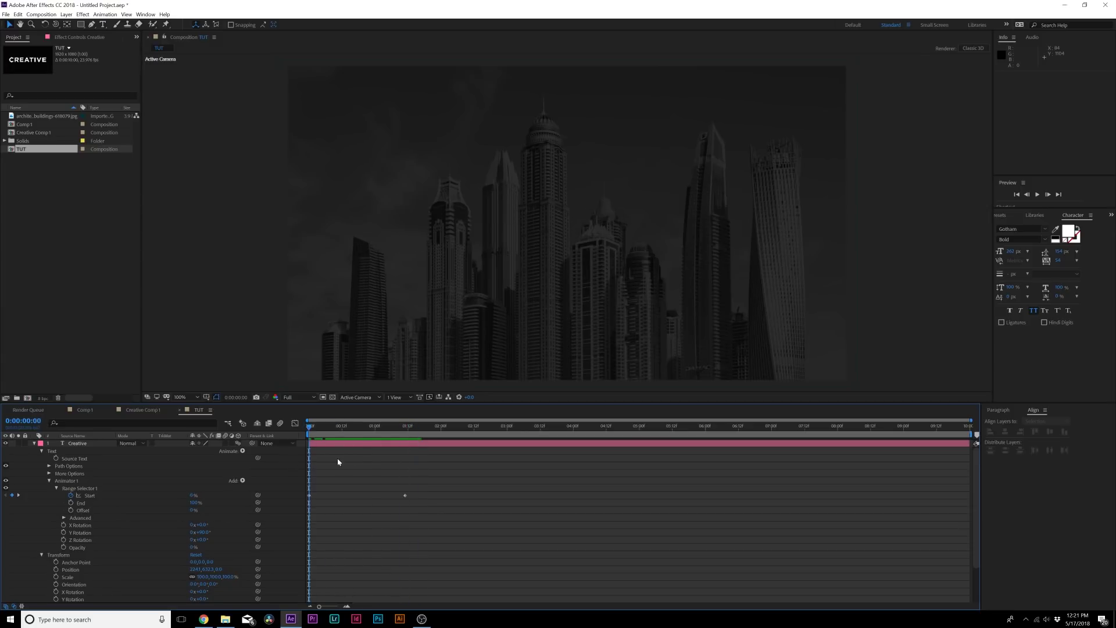
pyautogui.click(375, 443)
pyautogui.moveTo(420, 510); pyautogui.dragTo(388, 476)
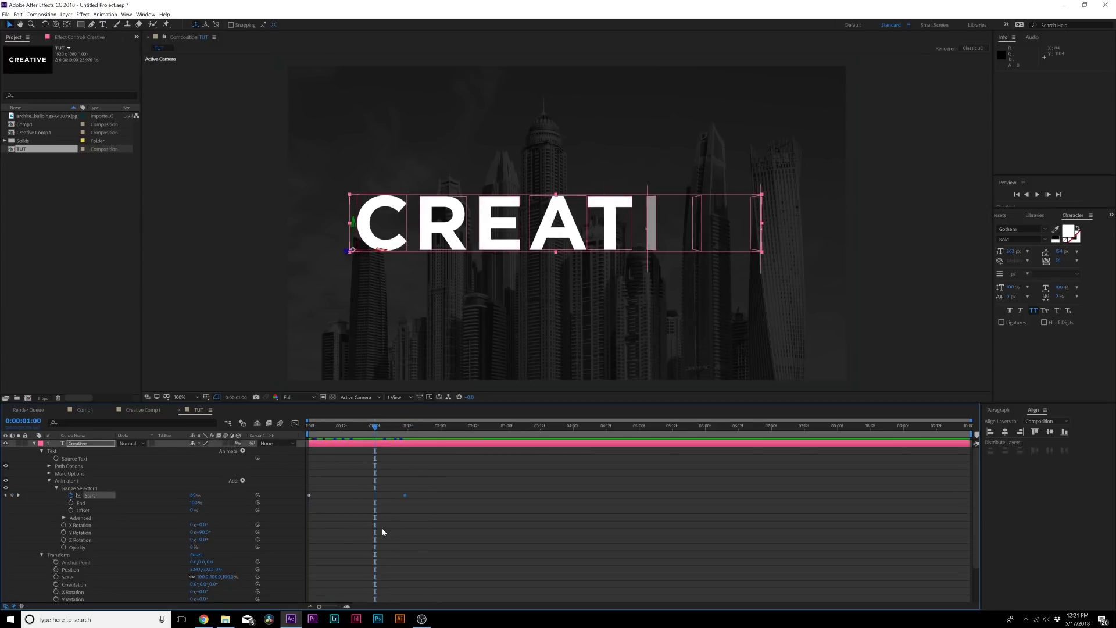
pyautogui.press('F9')
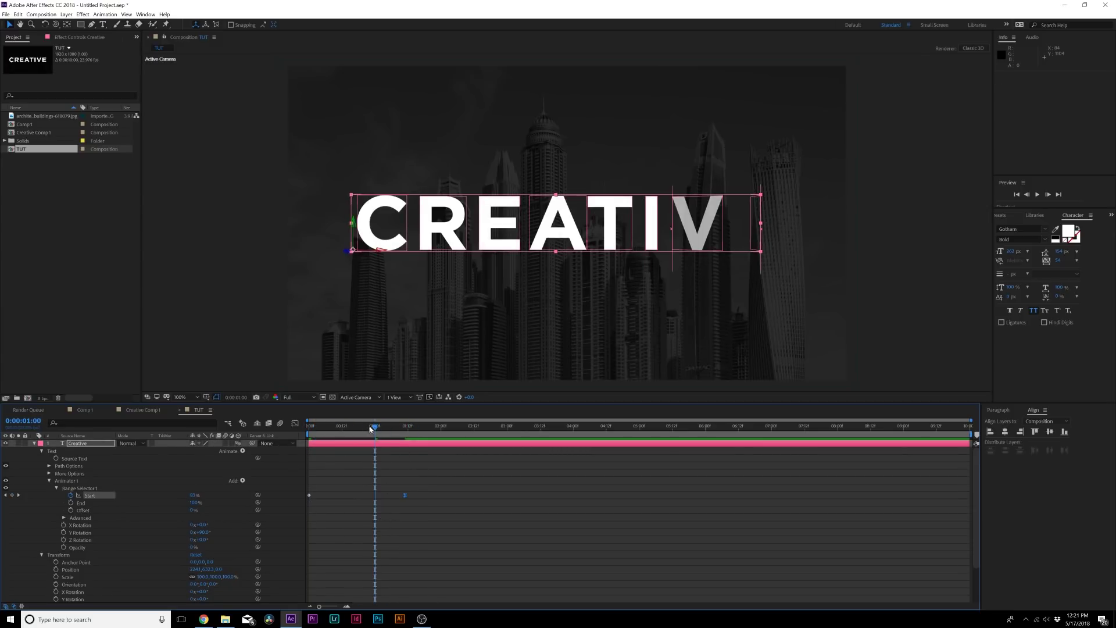
pyautogui.press('Home')
pyautogui.click(243, 451)
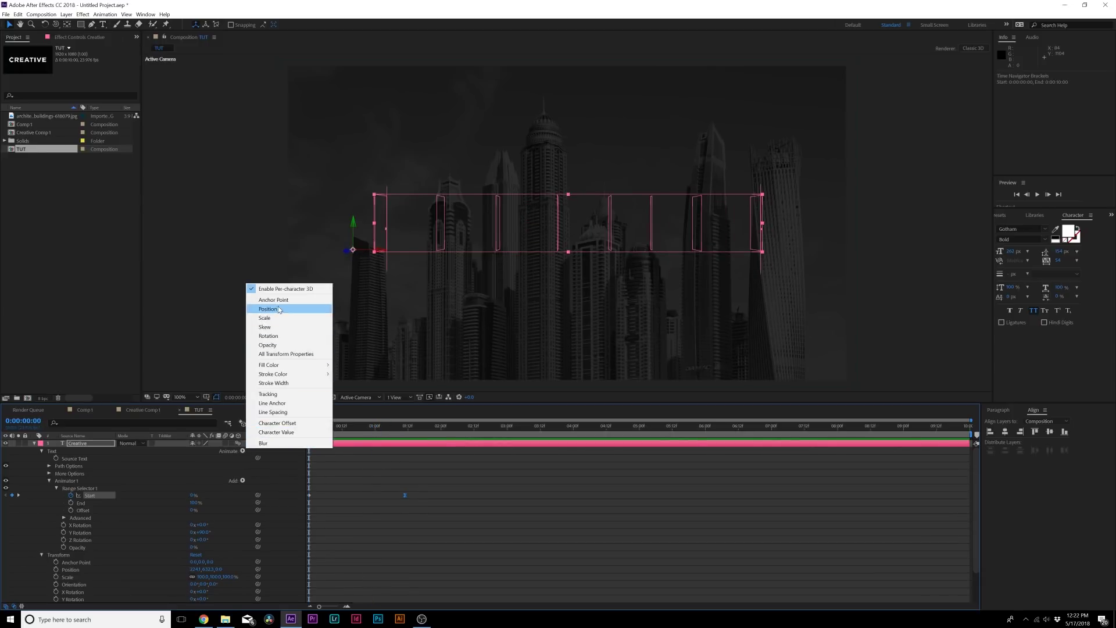
pyautogui.click(284, 476)
# - Apply the Gradient Ramp effect to the Creative text layer
pyautogui.click(46, 444)
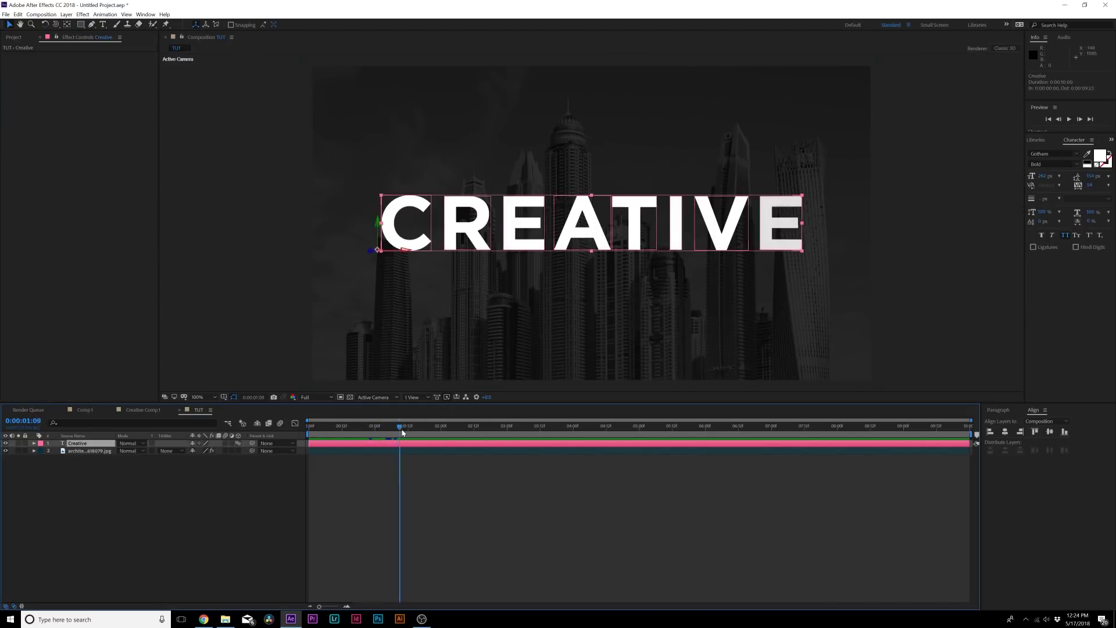
pyautogui.click(83, 14)
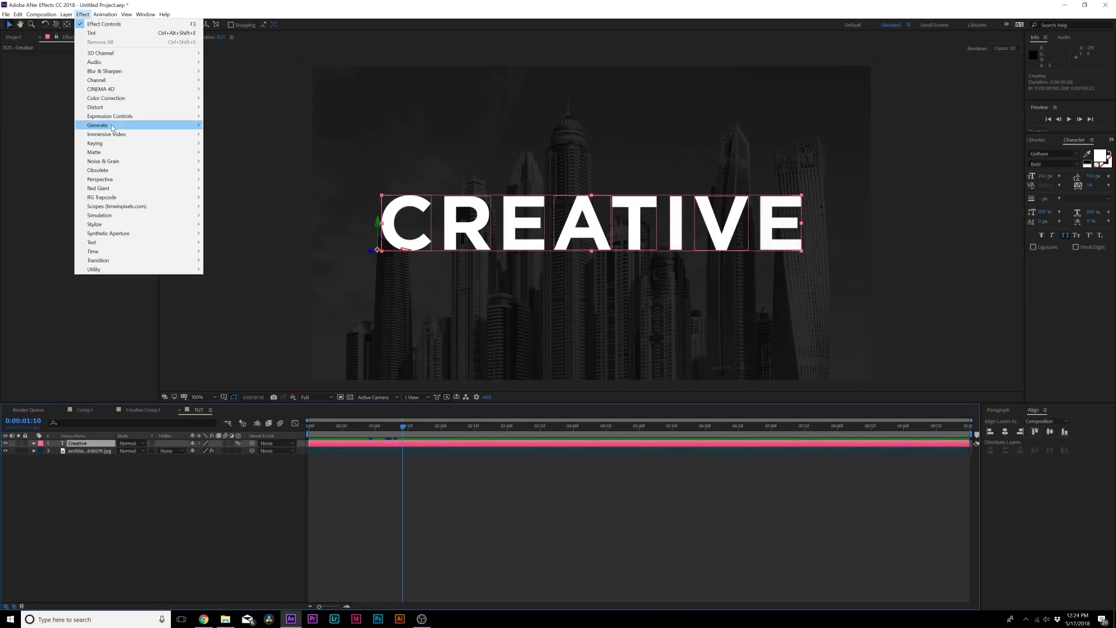
pyautogui.moveTo(113, 125)
pyautogui.click(231, 279)
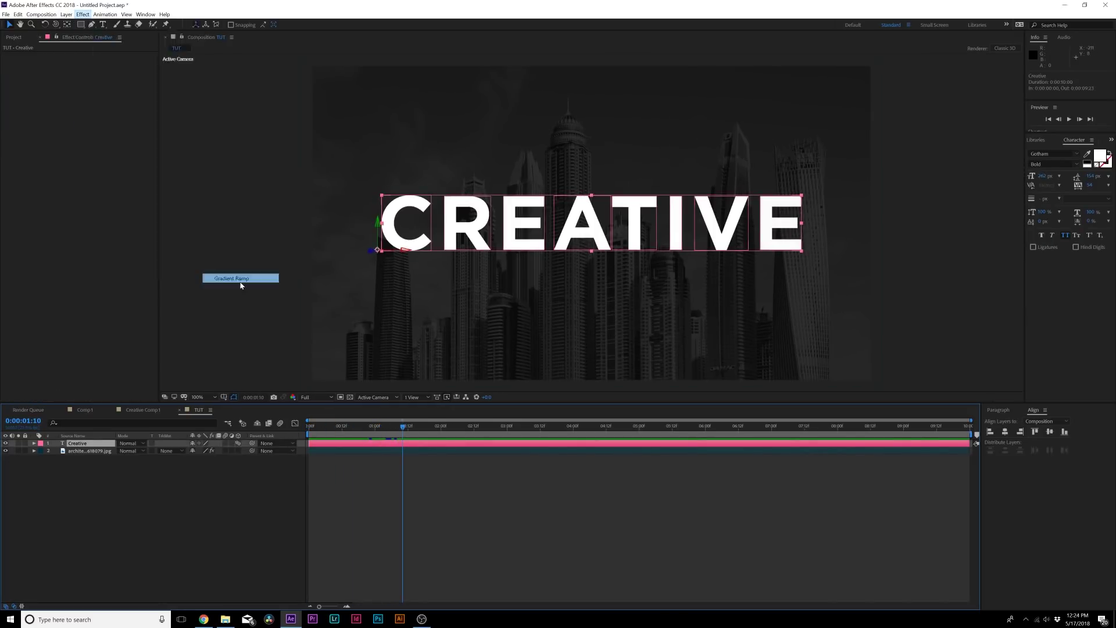
# - Move the Gradient Ramp's start and end points vertically closer to the text
pyautogui.moveTo(126, 80); pyautogui.dragTo(2, 90)
pyautogui.moveTo(119, 77); pyautogui.dragTo(218, 72)
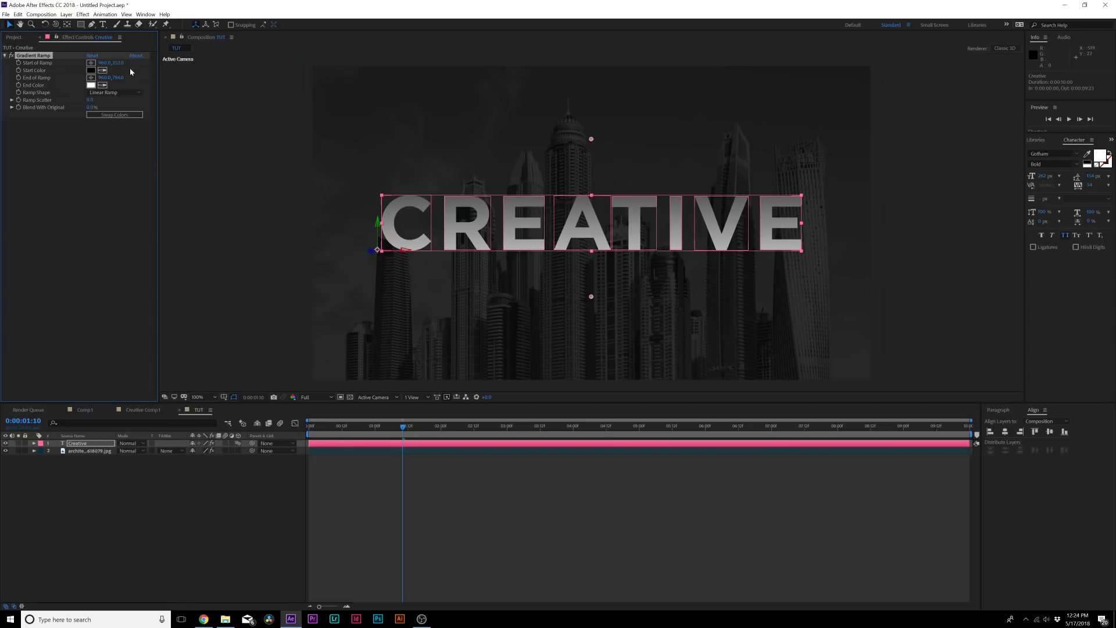
pyautogui.moveTo(119, 63); pyautogui.dragTo(98, 89)
# - Set the Gradient Ramp's start color to a magenta purple and its end color to a deep blue-violet
pyautogui.click(91, 70)
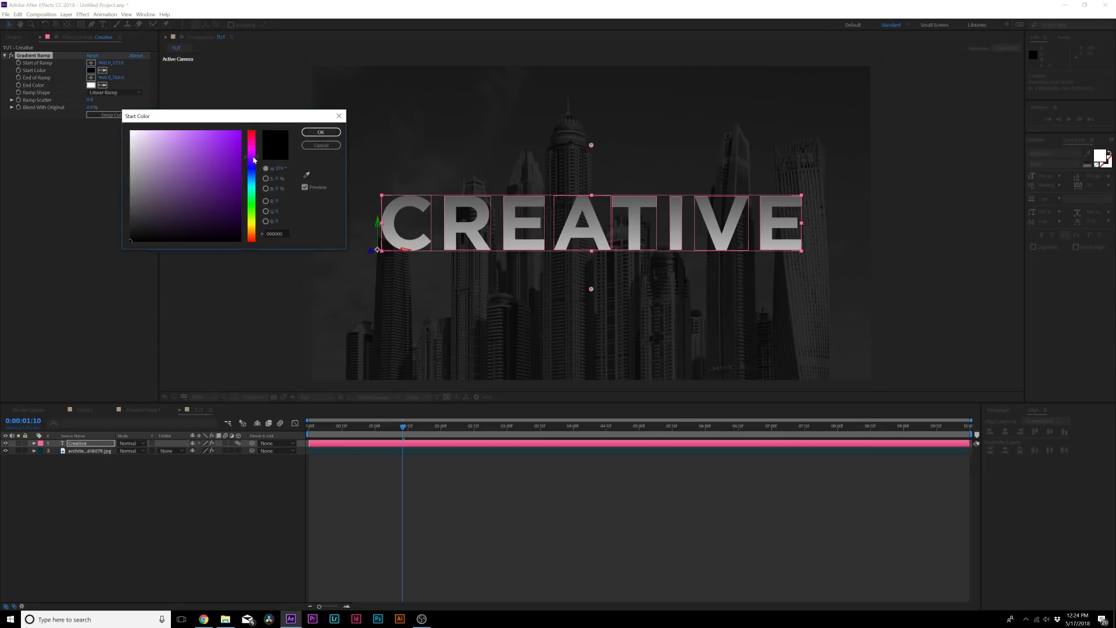
pyautogui.click(227, 149)
pyautogui.click(321, 132)
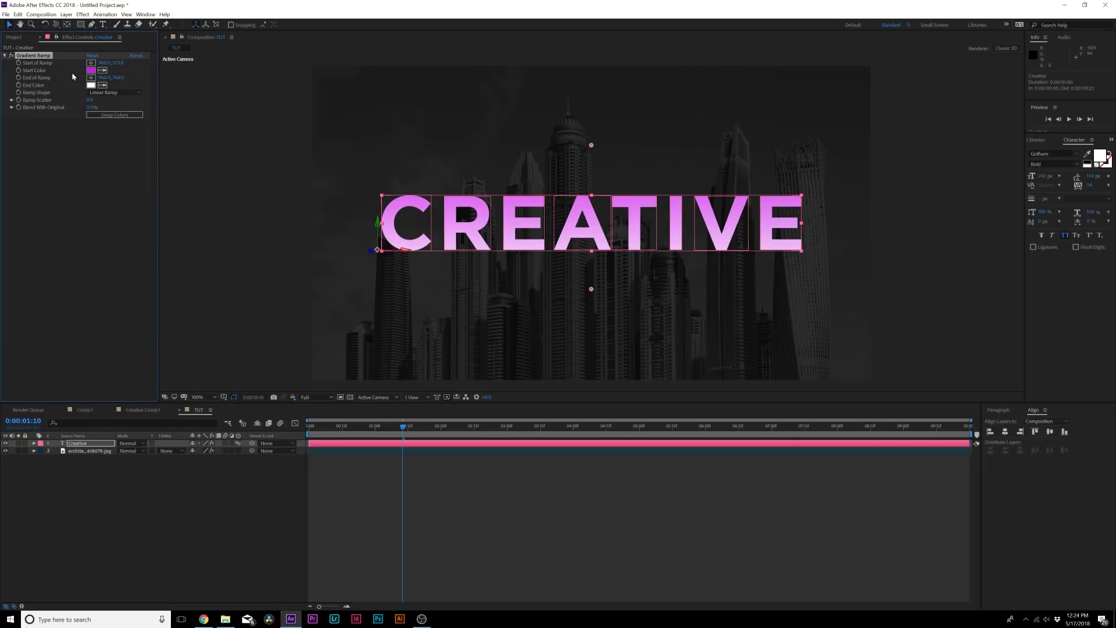
pyautogui.click(90, 85)
pyautogui.moveTo(247, 158); pyautogui.dragTo(251, 168)
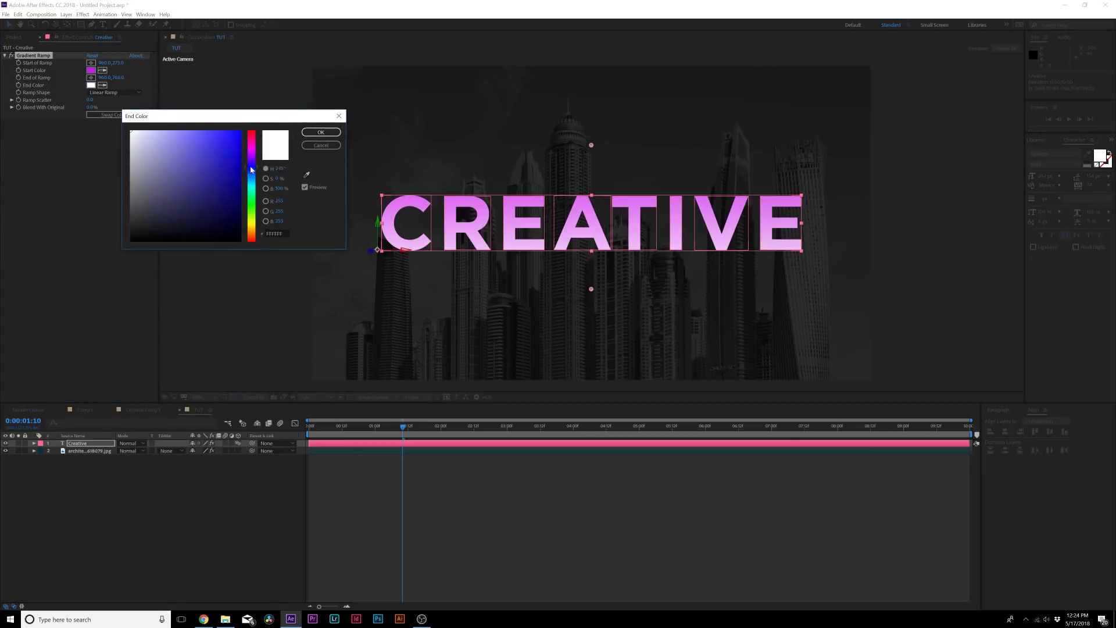
pyautogui.click(224, 154)
pyautogui.click(321, 132)
pyautogui.click(129, 501)
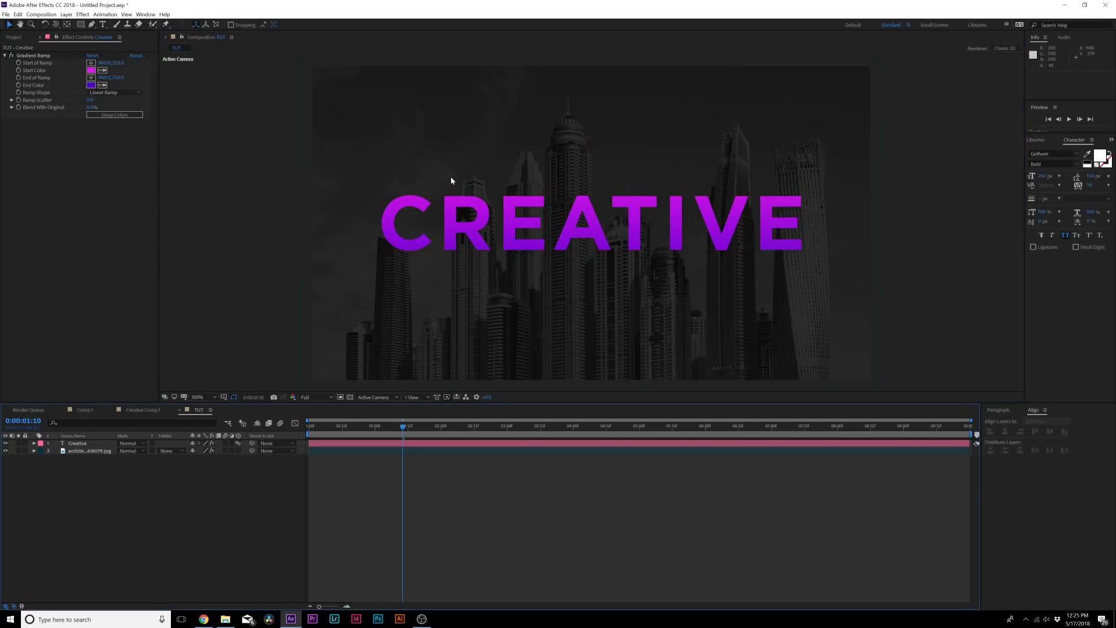
# - Pre-compose the Creative text layer into a new composition named Main Title
pyautogui.click(96, 443)
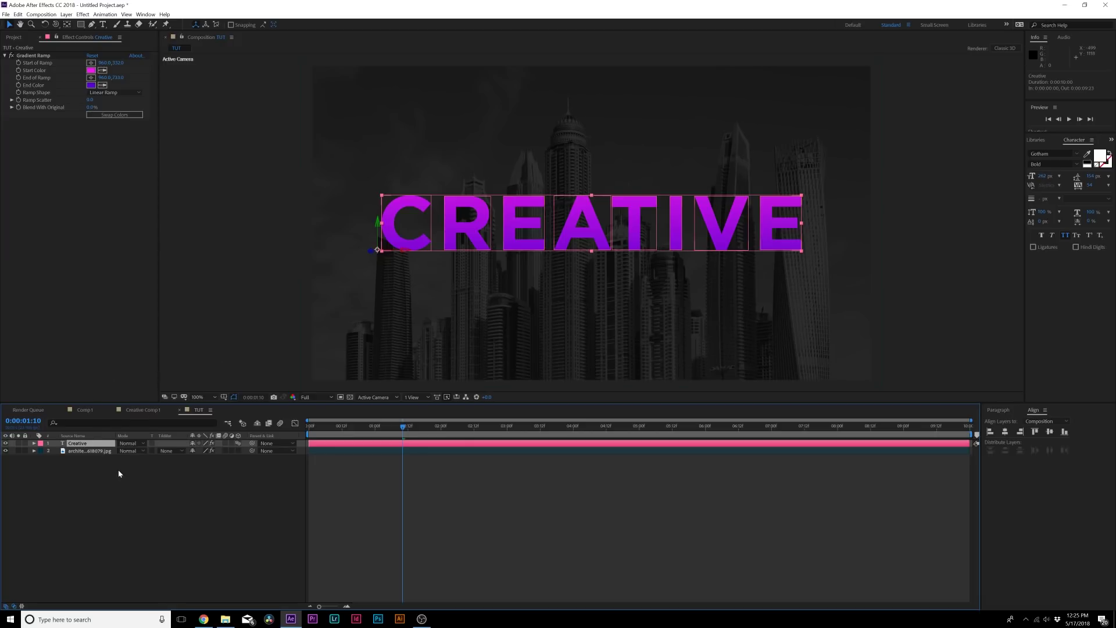
pyautogui.click(66, 14)
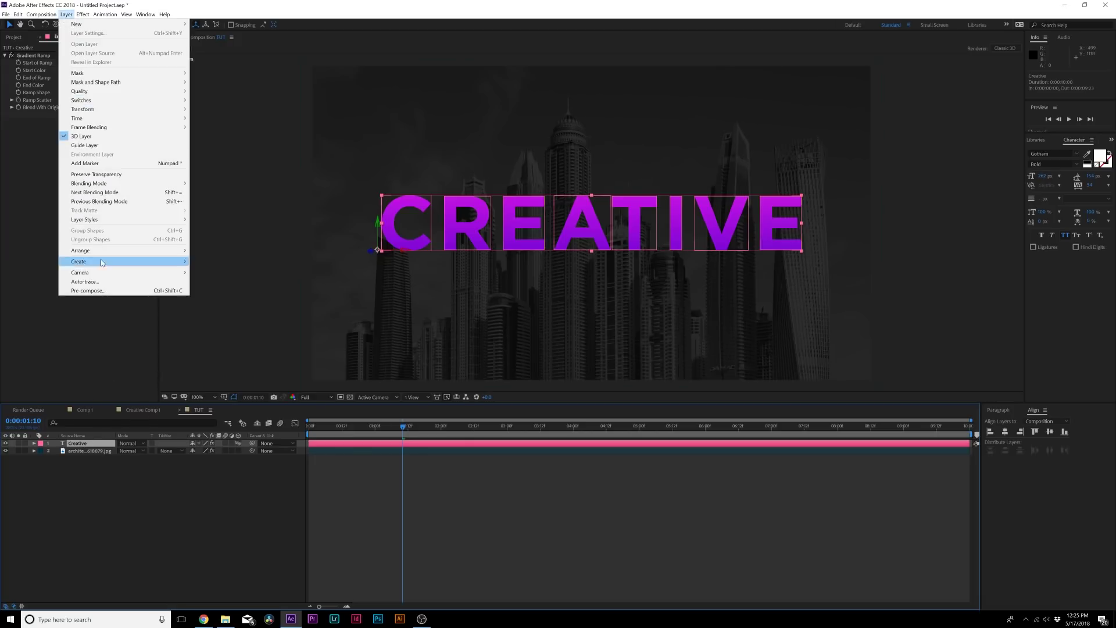
pyautogui.click(98, 291)
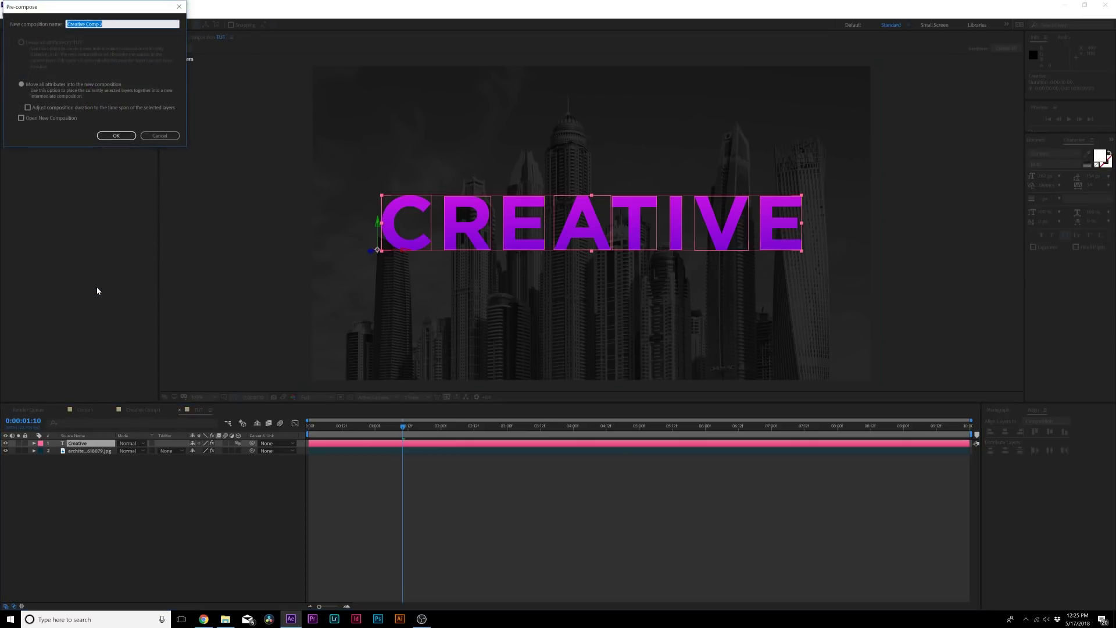
pyautogui.write('Main Title')
pyautogui.press('Return')
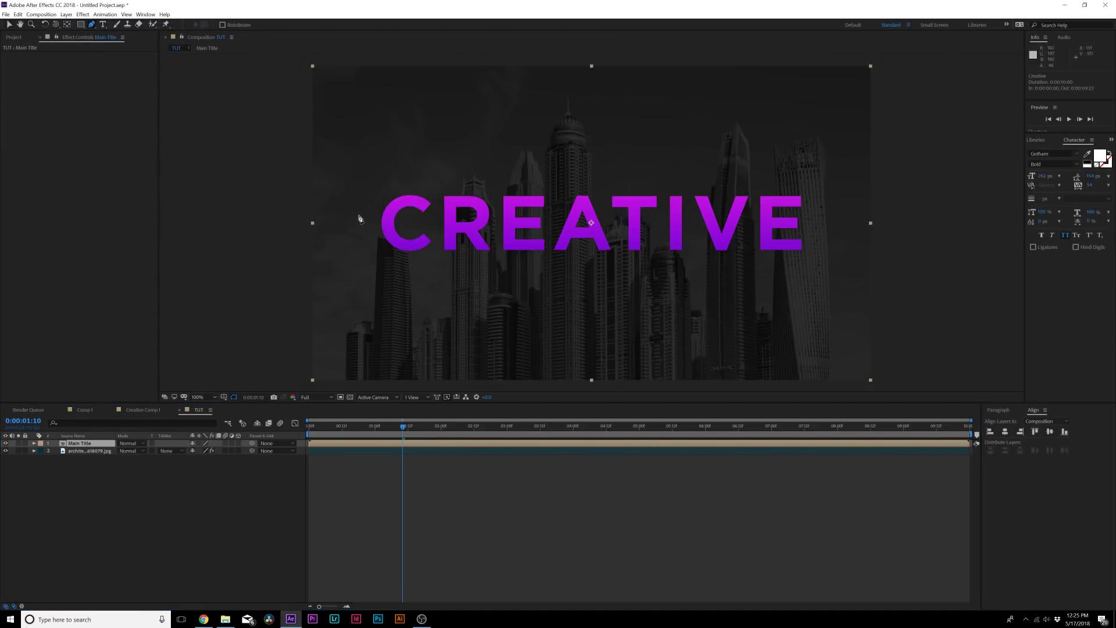
# - With no layer selected, draw a thin rectangle shape across the middle of the word CREATIVE, spanning its full width
pyautogui.click(910, 230)
pyautogui.click(81, 25)
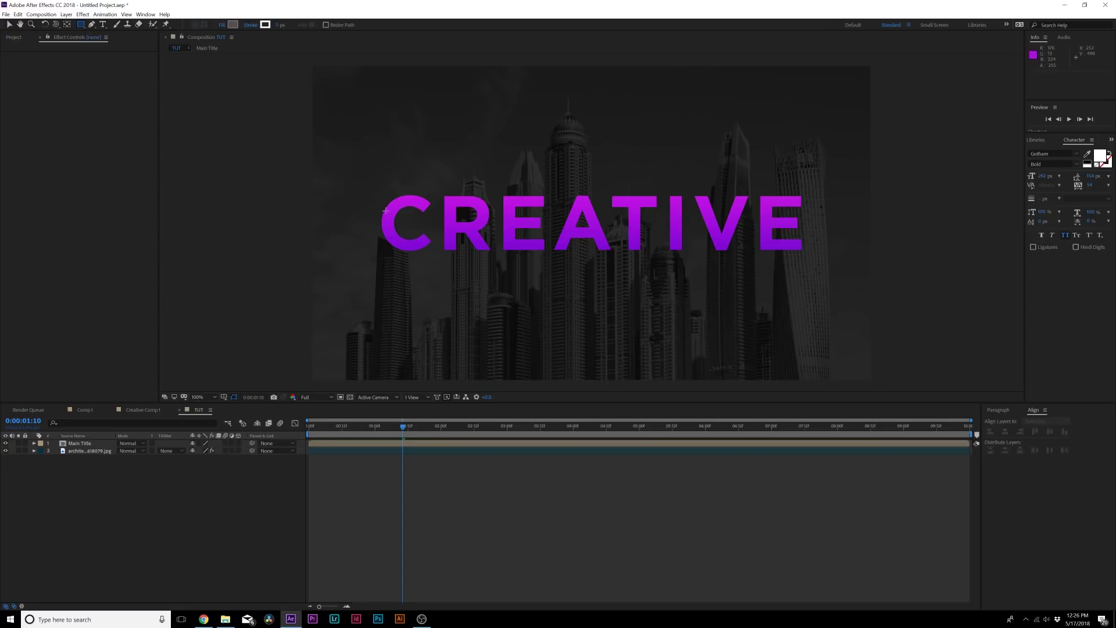
pyautogui.moveTo(384, 211); pyautogui.dragTo(801, 240)
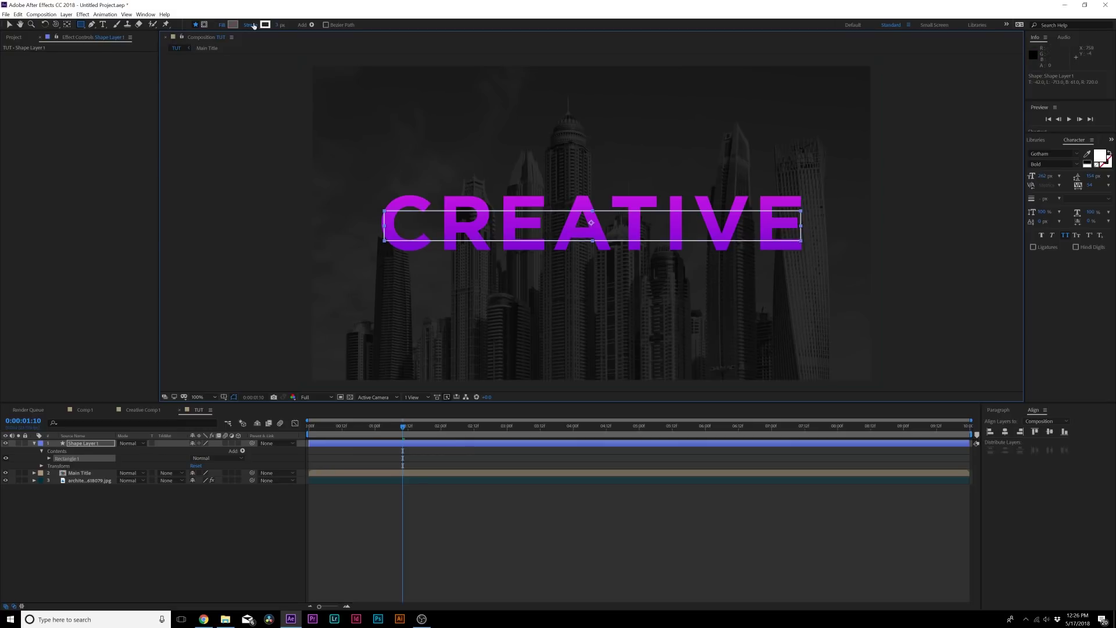
# - Remove the rectangle's stroke and give it a solid white fill
pyautogui.click(254, 25)
pyautogui.click(579, 192)
pyautogui.click(605, 243)
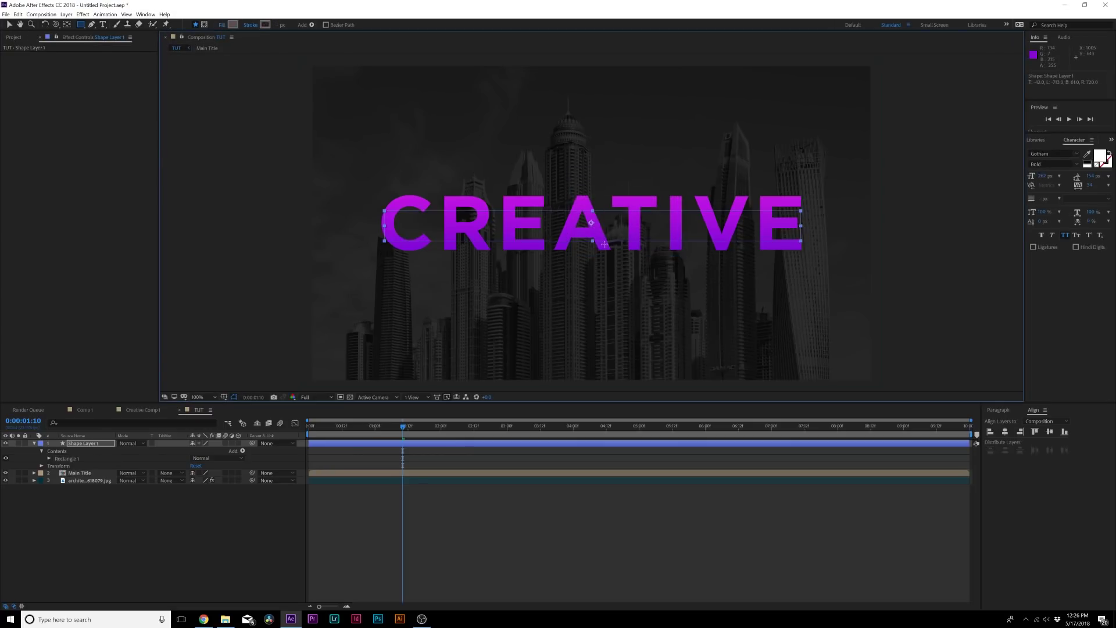
pyautogui.click(222, 25)
pyautogui.click(591, 195)
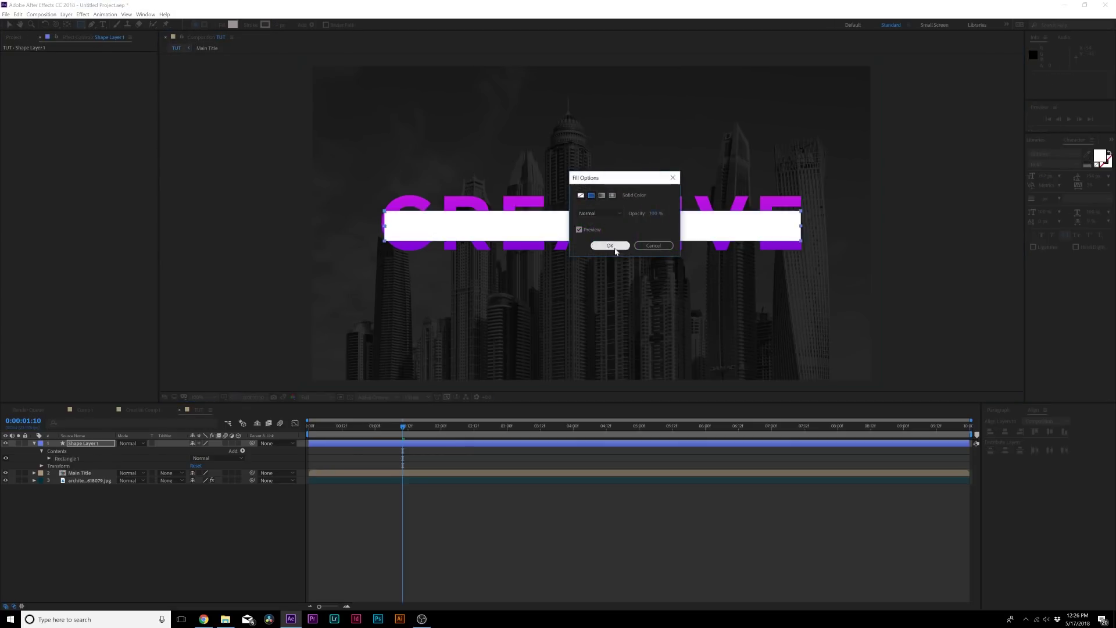
pyautogui.click(610, 245)
pyautogui.click(8, 25)
pyautogui.scroll(1, 585, 232)
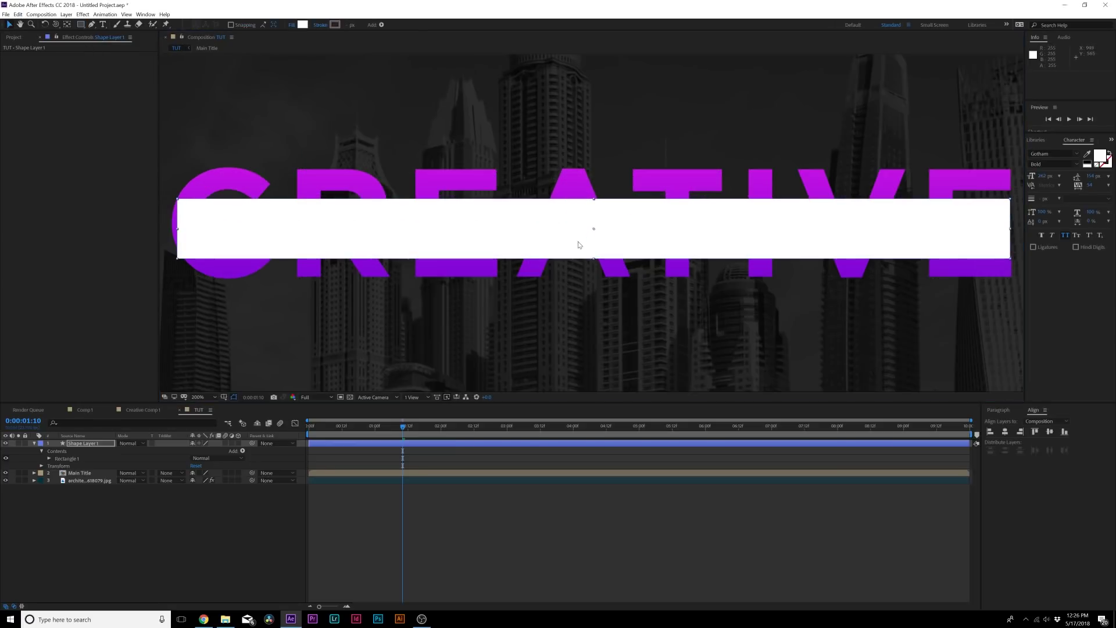
# - Increase the height of the white rectangle's path so it covers more of the word CREATIVE
pyautogui.click(50, 459)
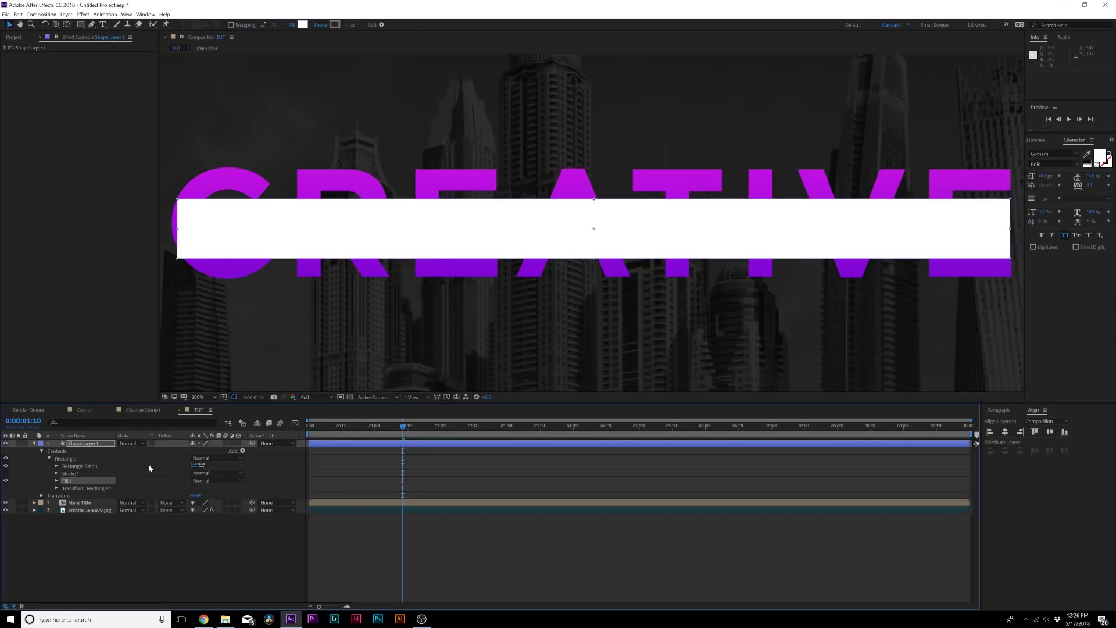
pyautogui.click(56, 467)
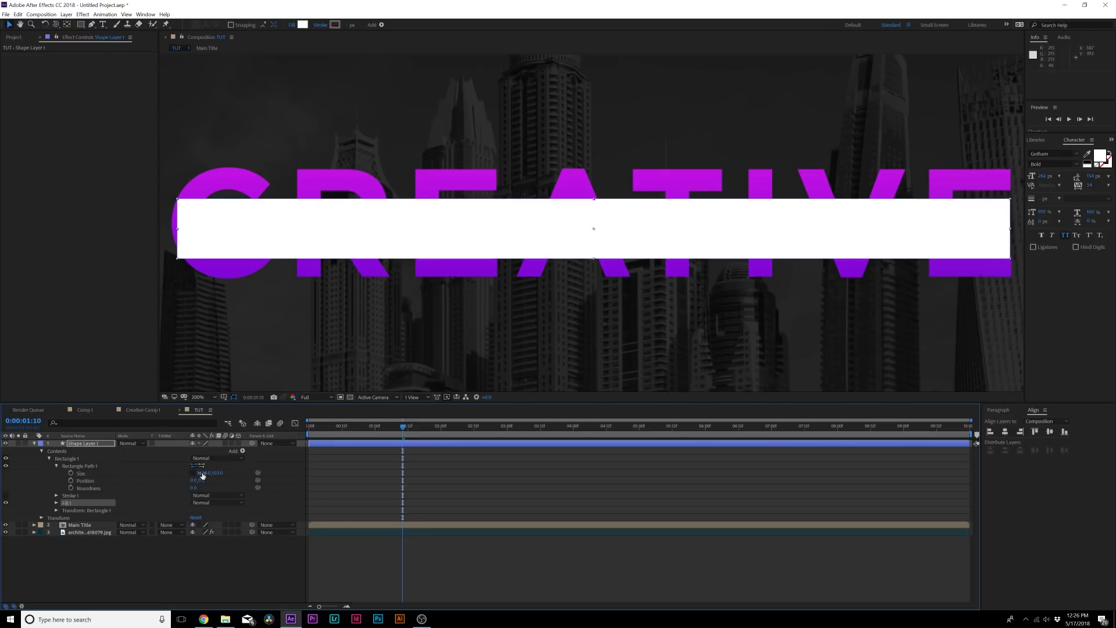
pyautogui.moveTo(219, 472); pyautogui.dragTo(218, 567)
pyautogui.click(219, 571)
# - Add the bold black text MOTION TYPOGRAPHY TUTORIAL over the white rectangle, widening its tracking to span the rectangle and centering it
pyautogui.click(102, 24)
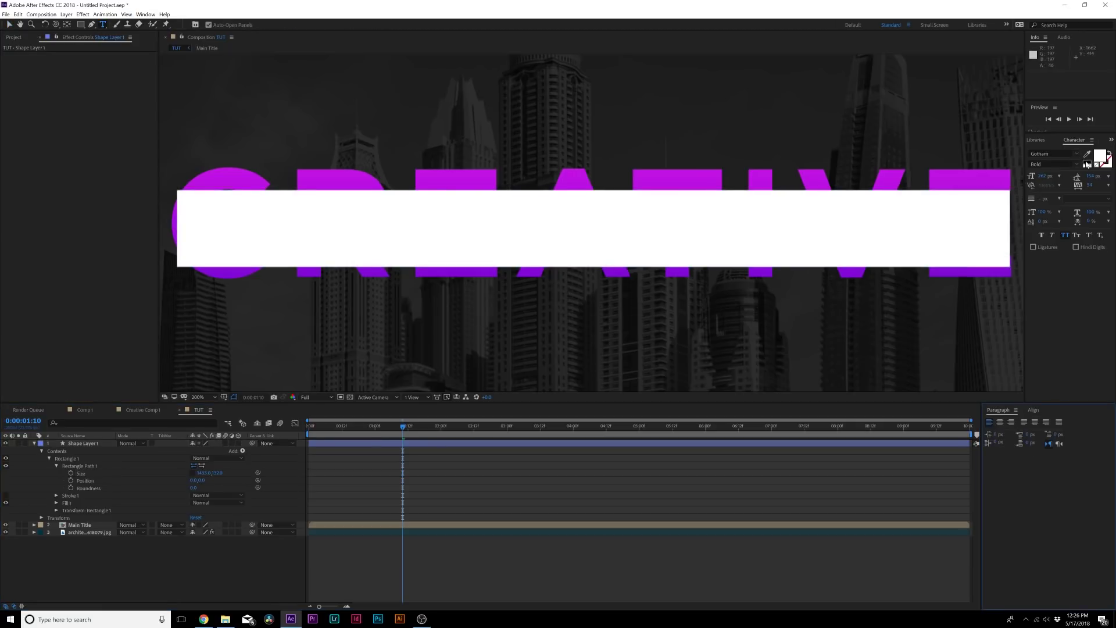
pyautogui.click(1097, 157)
pyautogui.click(215, 196)
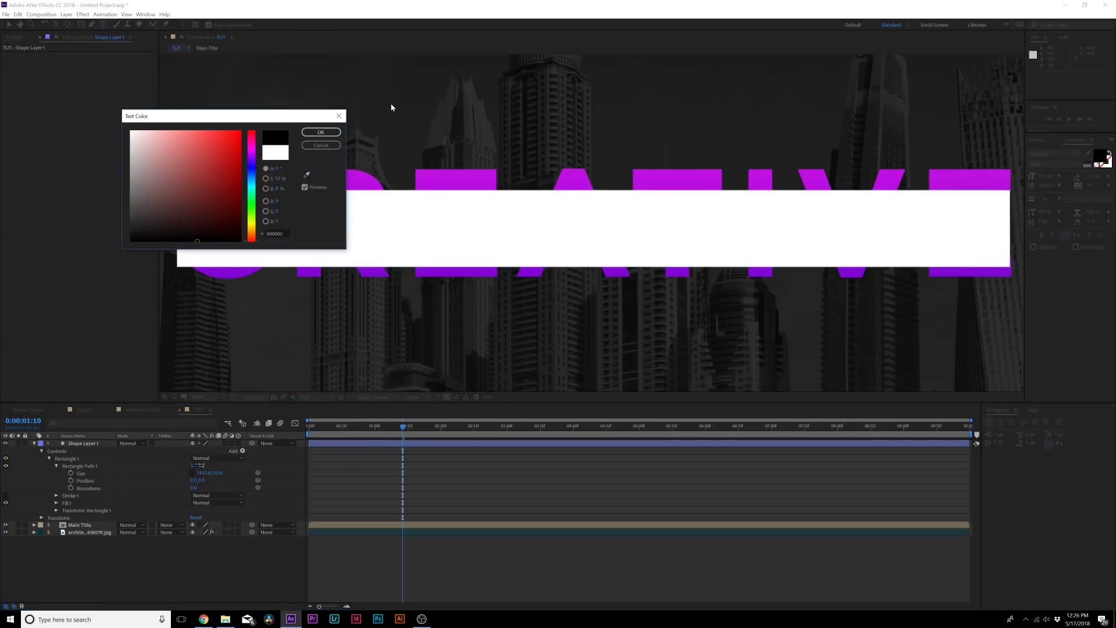
pyautogui.click(321, 132)
pyautogui.click(232, 229)
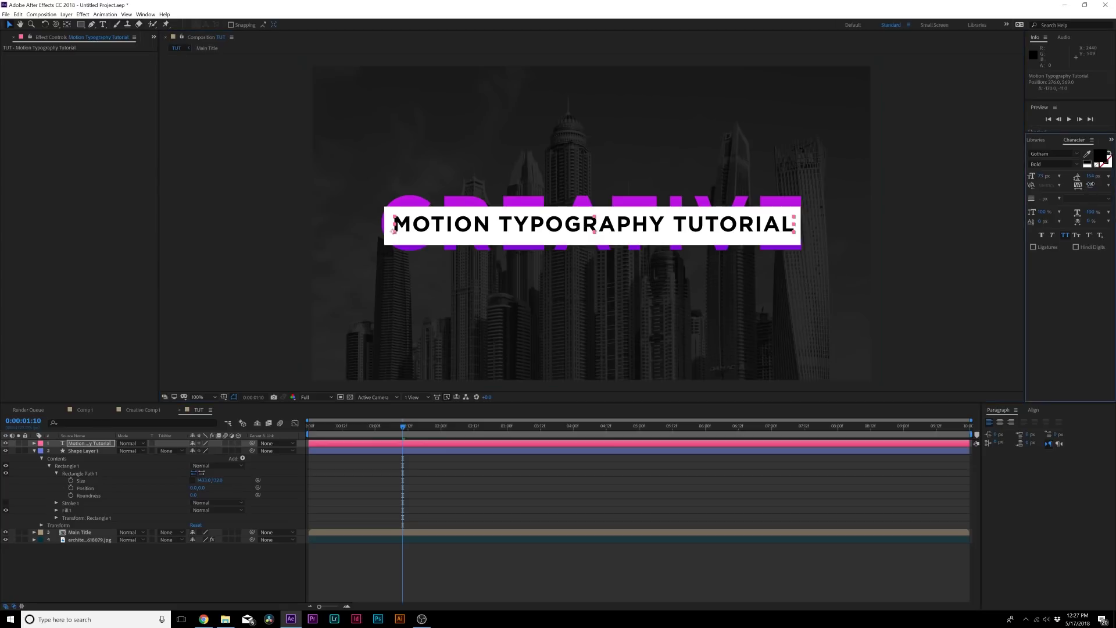
pyautogui.moveTo(1090, 185); pyautogui.dragTo(1104, 184)
pyautogui.moveTo(603, 228); pyautogui.dragTo(595, 232)
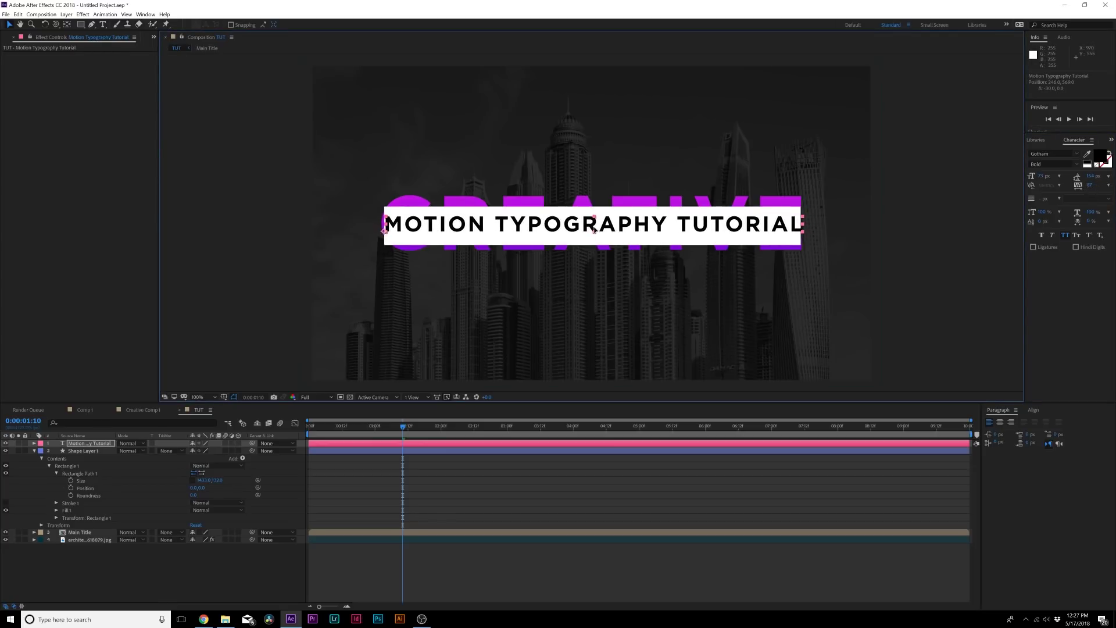
# - Hide the subtitle text and rectangle layers, and mask the Main Title layer with a rectangle covering the lower half of the word
pyautogui.click(34, 451)
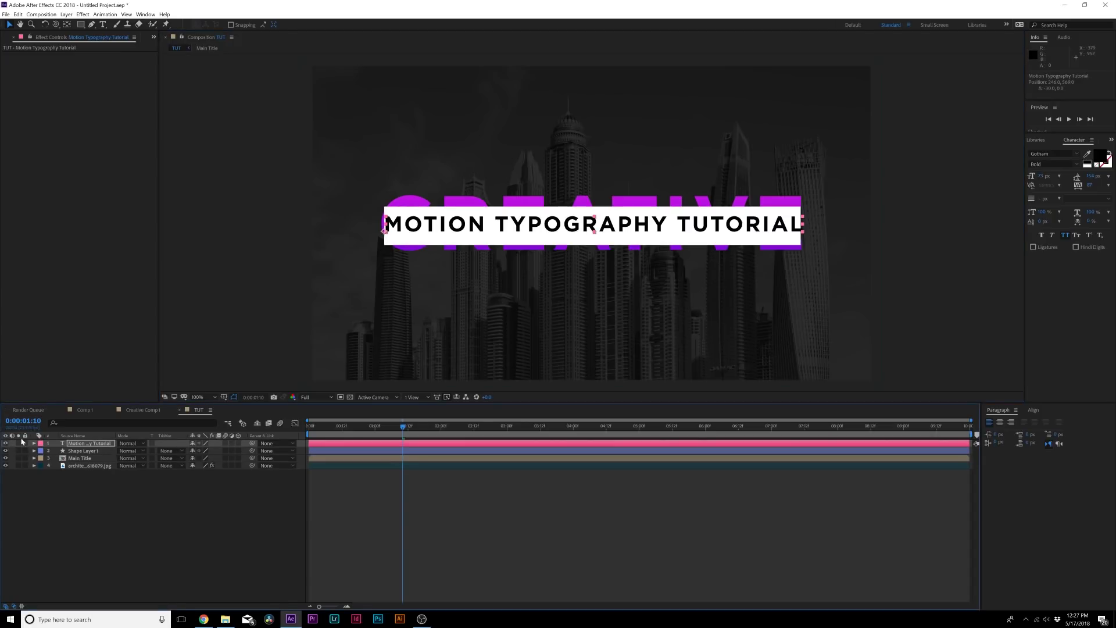
pyautogui.moveTo(5, 444); pyautogui.dragTo(5, 452)
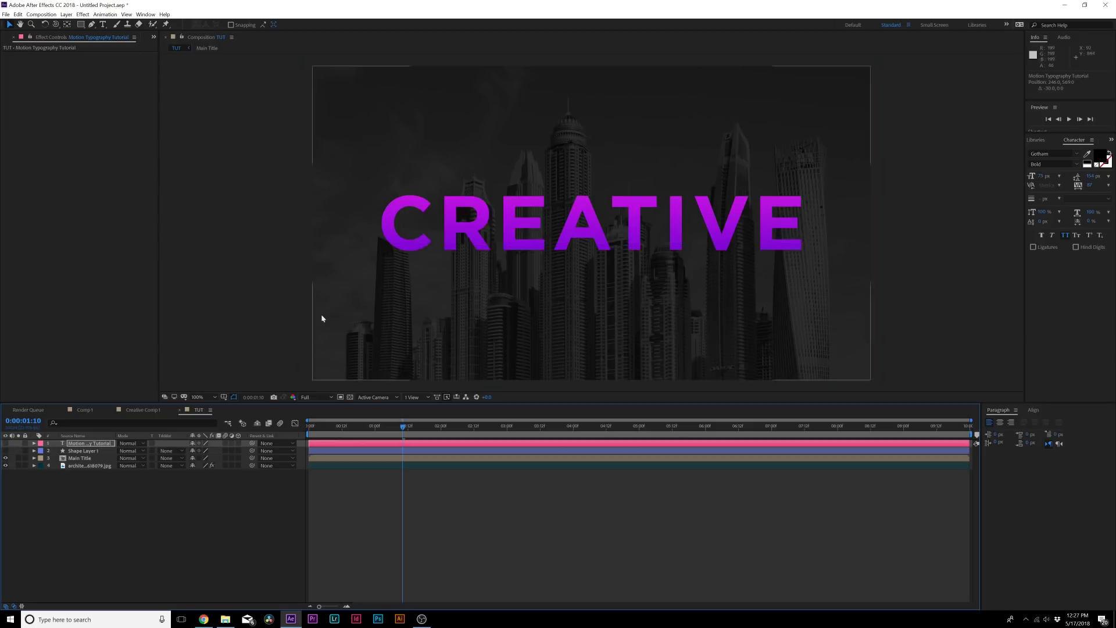
pyautogui.click(77, 459)
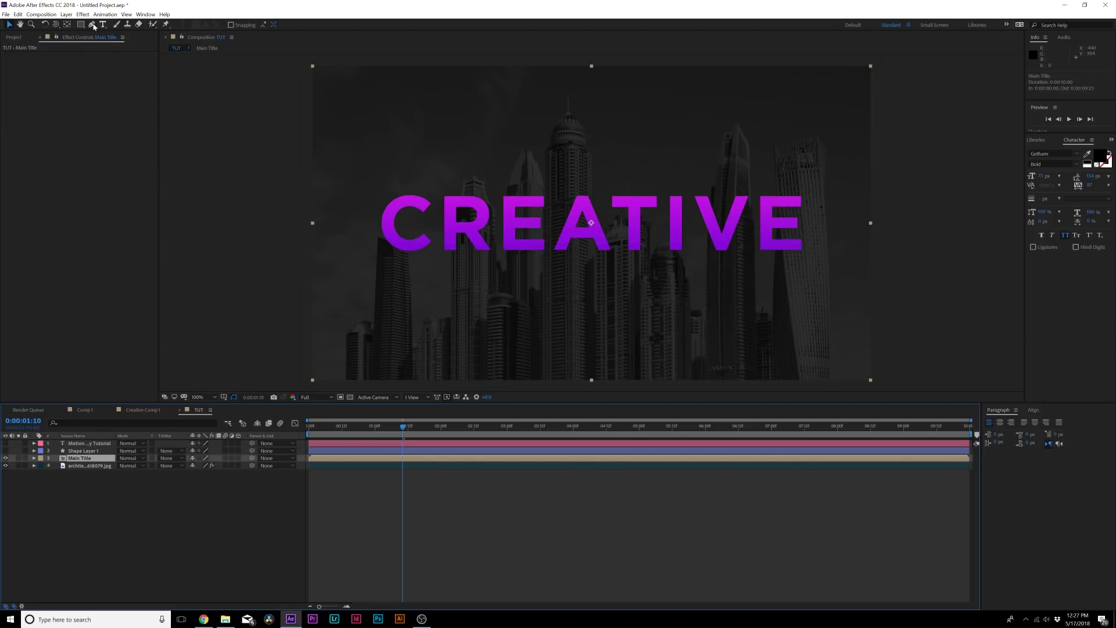
pyautogui.moveTo(81, 24); pyautogui.dragTo(119, 24)
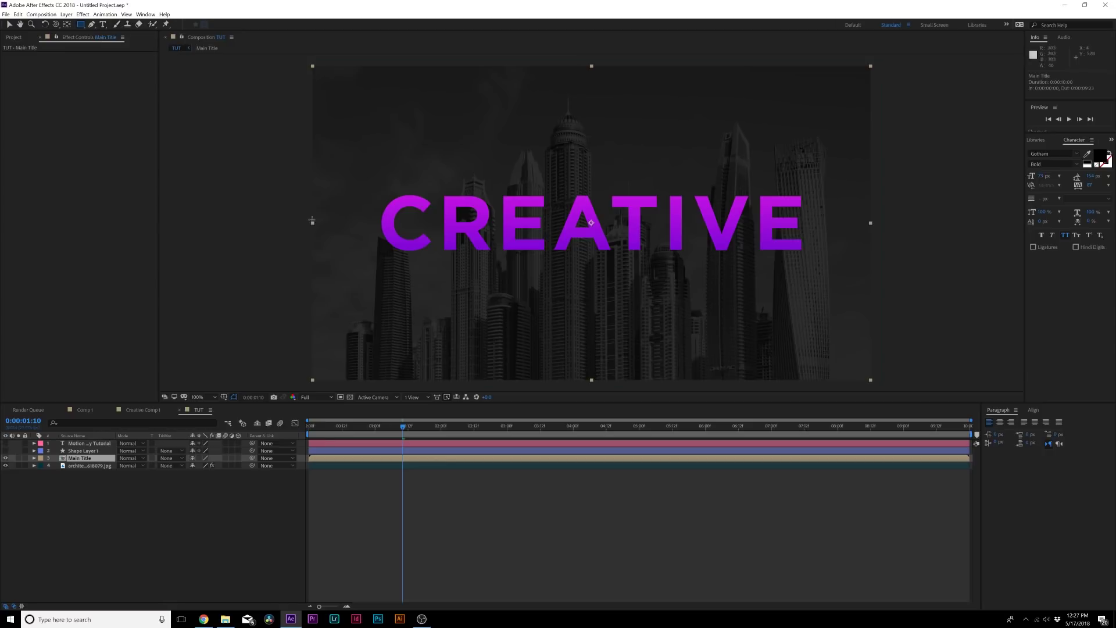
pyautogui.moveTo(308, 223); pyautogui.dragTo(908, 296)
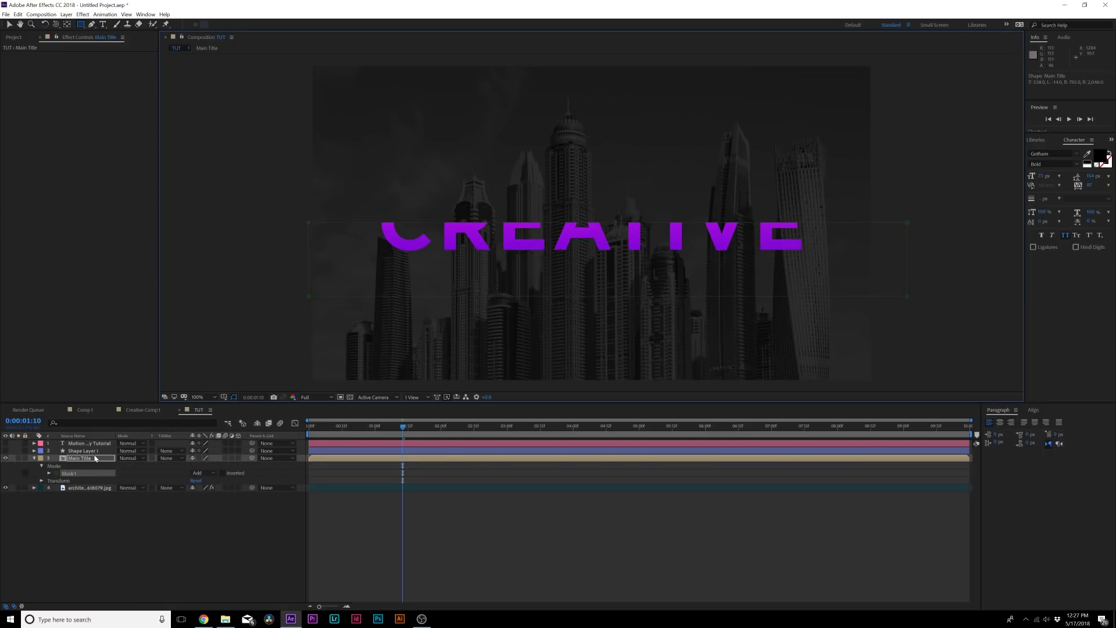
# - Duplicate the masked Main Title layer and set the lower copy's mask mode to Subtract
pyautogui.click(96, 459)
pyautogui.click(18, 14)
pyautogui.click(46, 120)
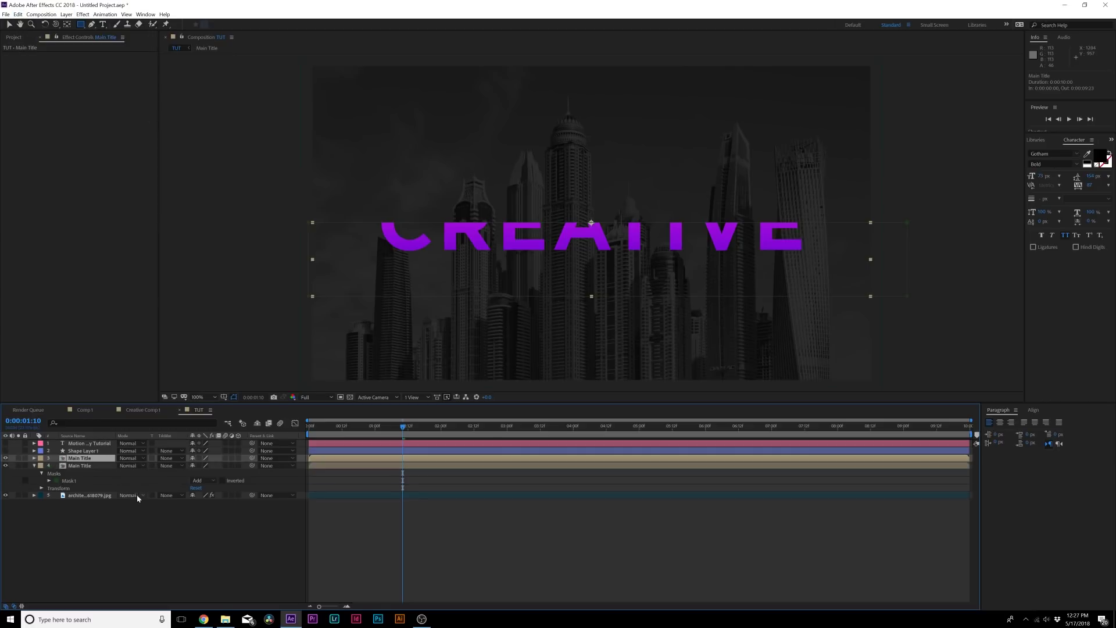
pyautogui.click(200, 481)
pyautogui.click(203, 508)
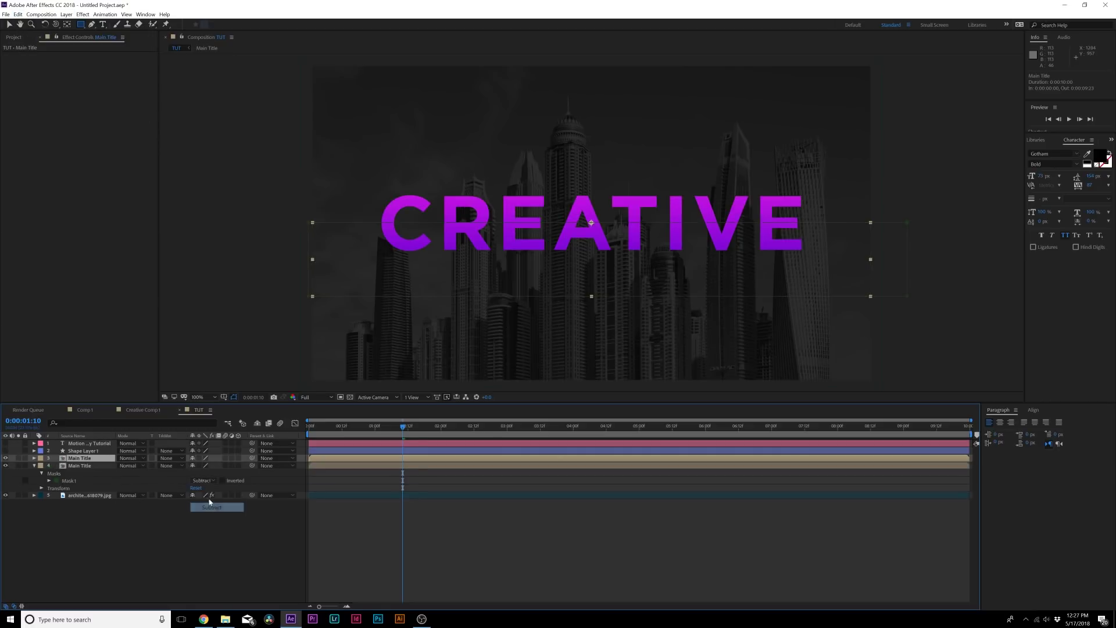
pyautogui.click(5, 483)
pyautogui.moveTo(5, 458); pyautogui.dragTo(5, 458)
# - Keyframe both Main Title layers' Position from 0:00:01:13 to 0:00:03:00, splitting the upper half upward and the lower half downward
pyautogui.click(82, 458)
pyautogui.keyDown('shift'); pyautogui.click(81, 465); pyautogui.keyUp('shift')
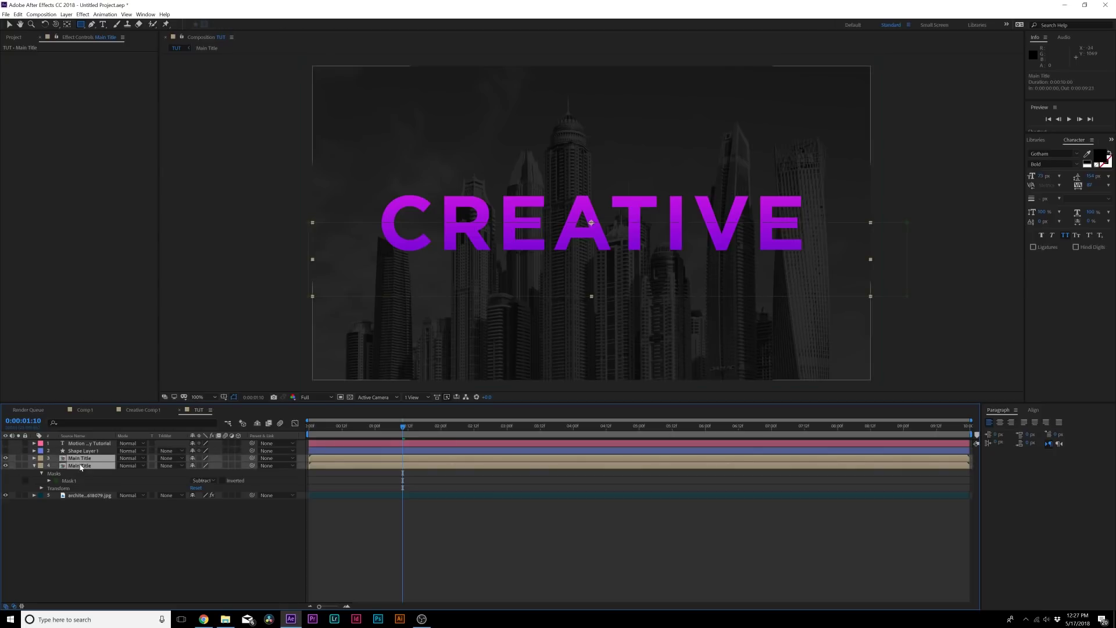
pyautogui.press('p')
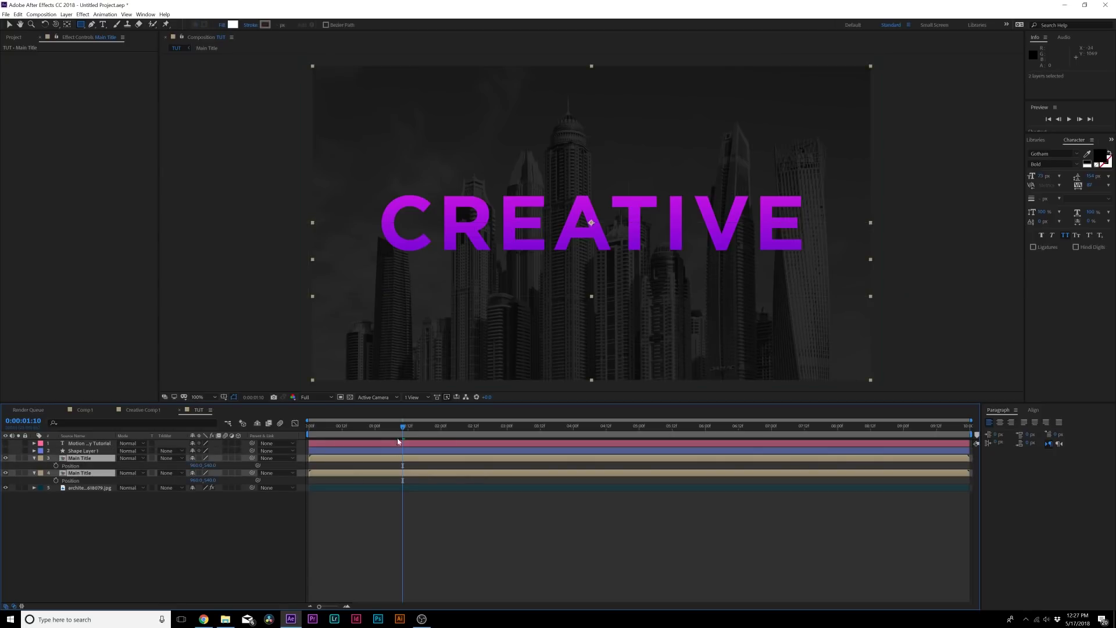
pyautogui.moveTo(401, 437); pyautogui.dragTo(507, 439)
pyautogui.click(56, 466)
pyautogui.click(182, 496)
pyautogui.moveTo(209, 465); pyautogui.dragTo(2, 446)
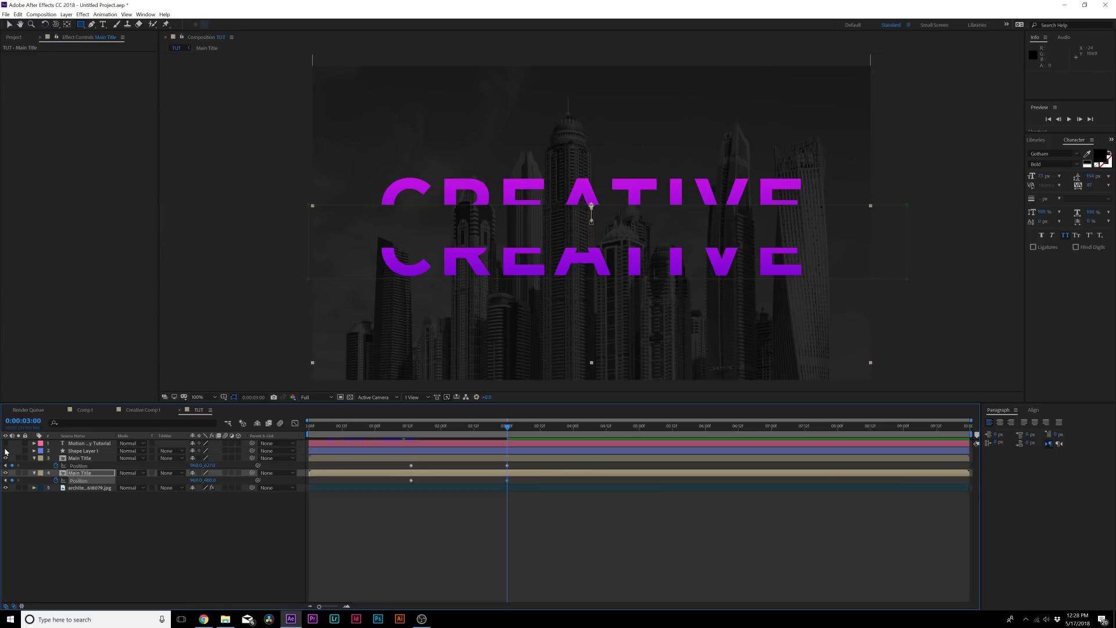
# - Show the white rectangle layer and nudge the split halves' end positions so they meet the rectangle's edges
pyautogui.press('F2')
pyautogui.click(5, 451)
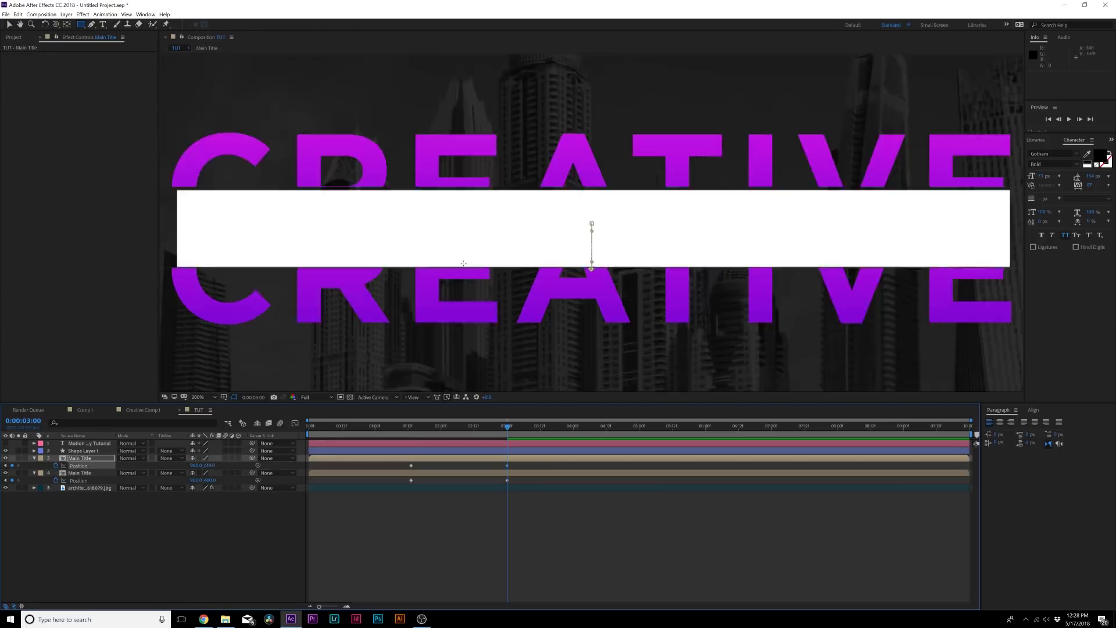
pyautogui.scroll(1, 463, 264)
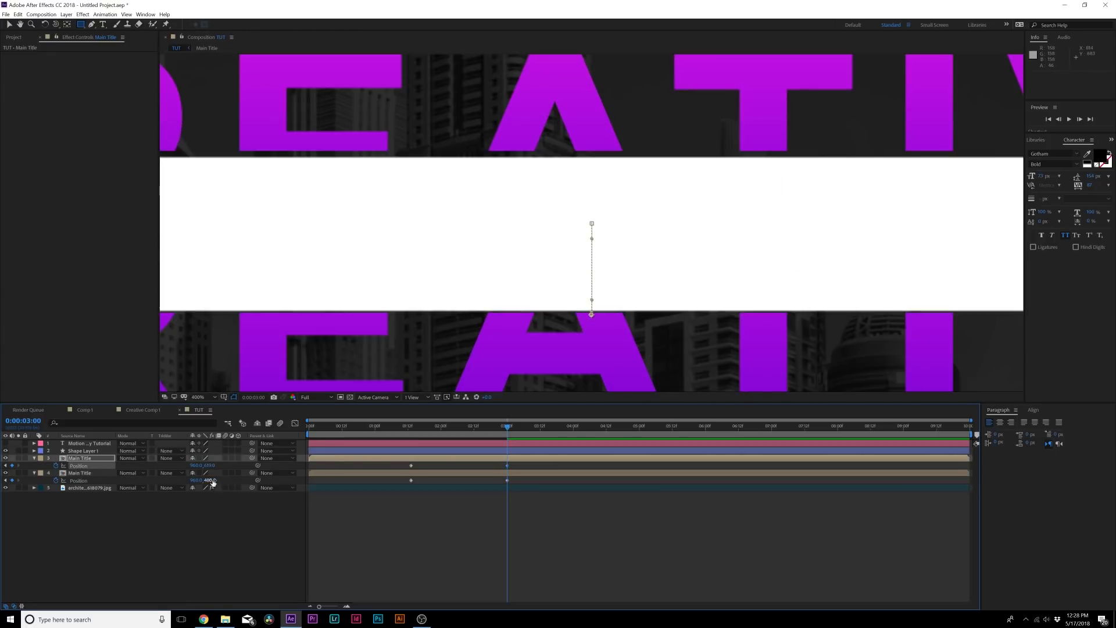
pyautogui.press('Up')
pyautogui.press('Up')
pyautogui.press('Up')
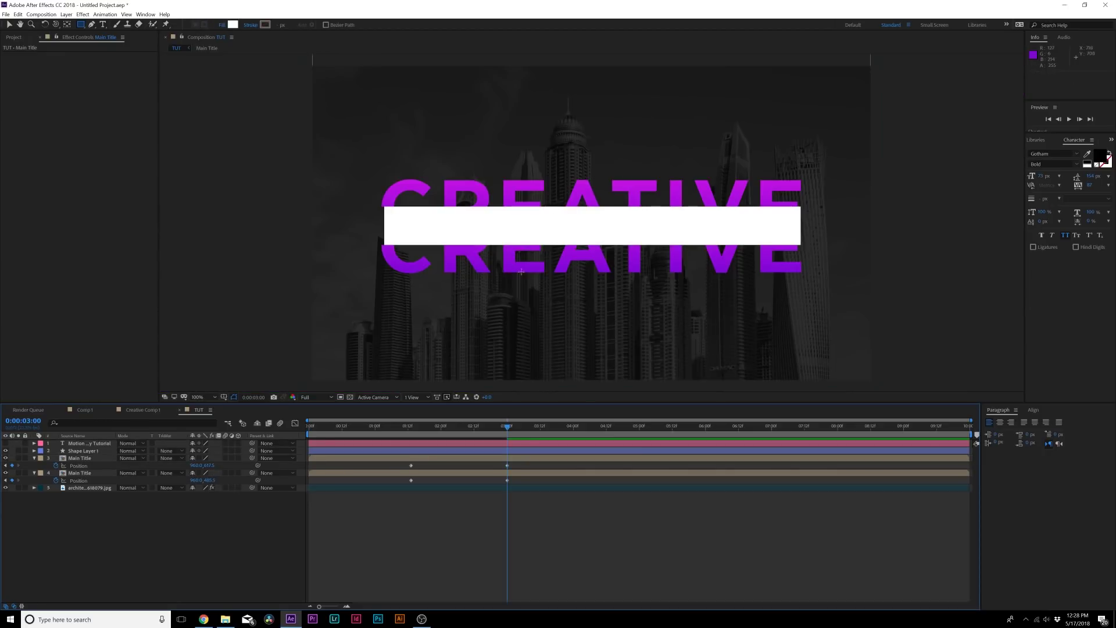
# - Fine-tune the width of the white rectangle's path to fit the word CREATIVE
pyautogui.click(84, 451)
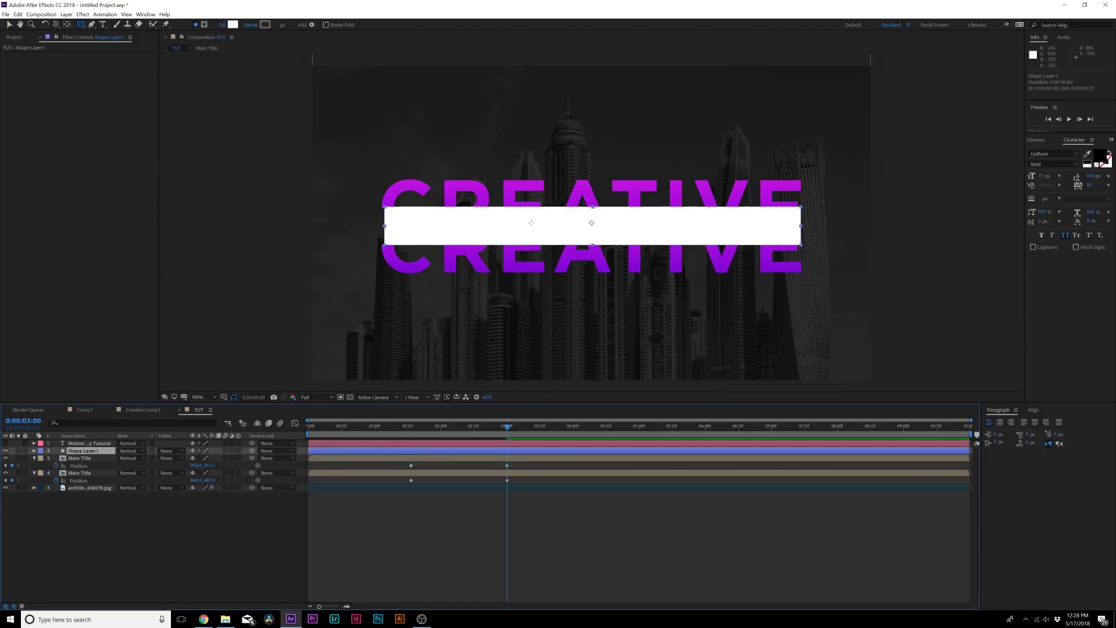
pyautogui.click(9, 24)
pyautogui.scroll(1, 401, 264)
pyautogui.press('space')
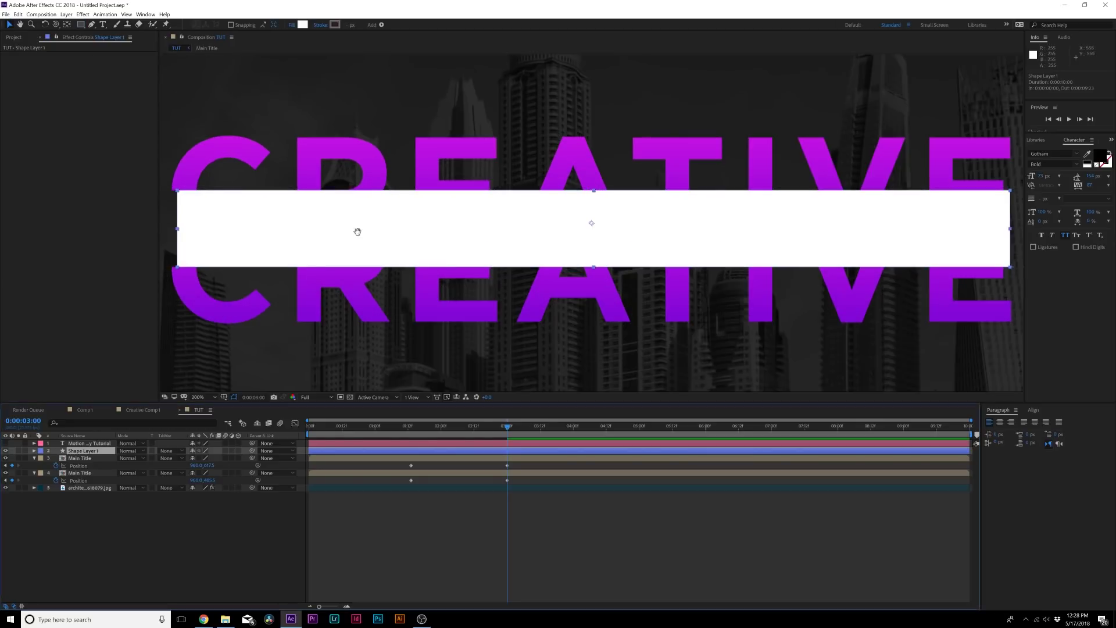
pyautogui.moveTo(363, 233); pyautogui.dragTo(581, 240)
pyautogui.press('v')
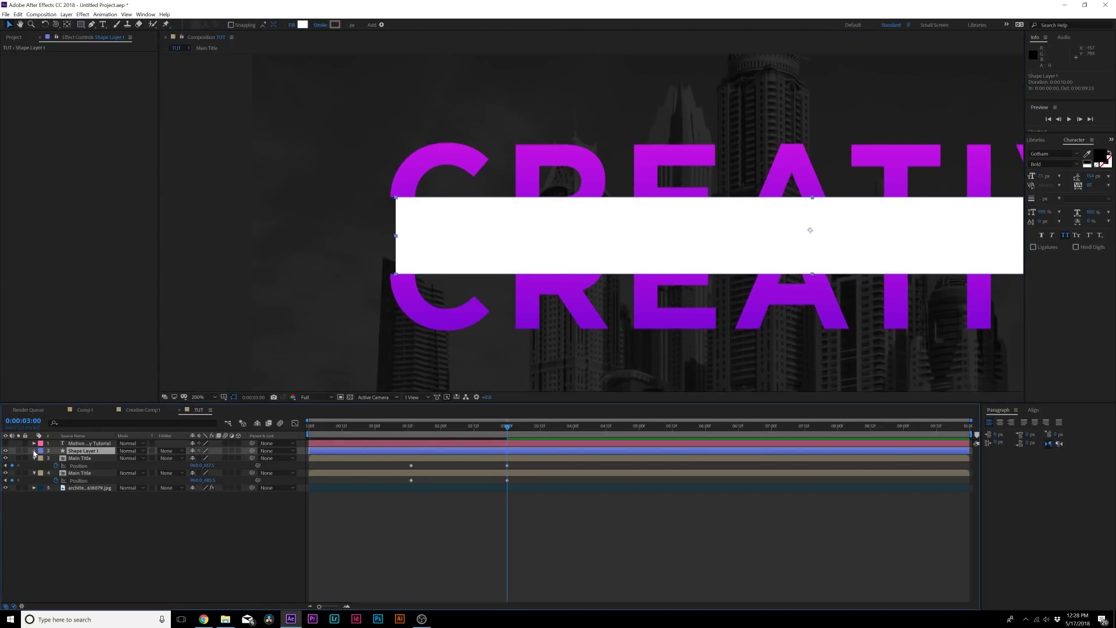
pyautogui.click(34, 452)
pyautogui.click(74, 474)
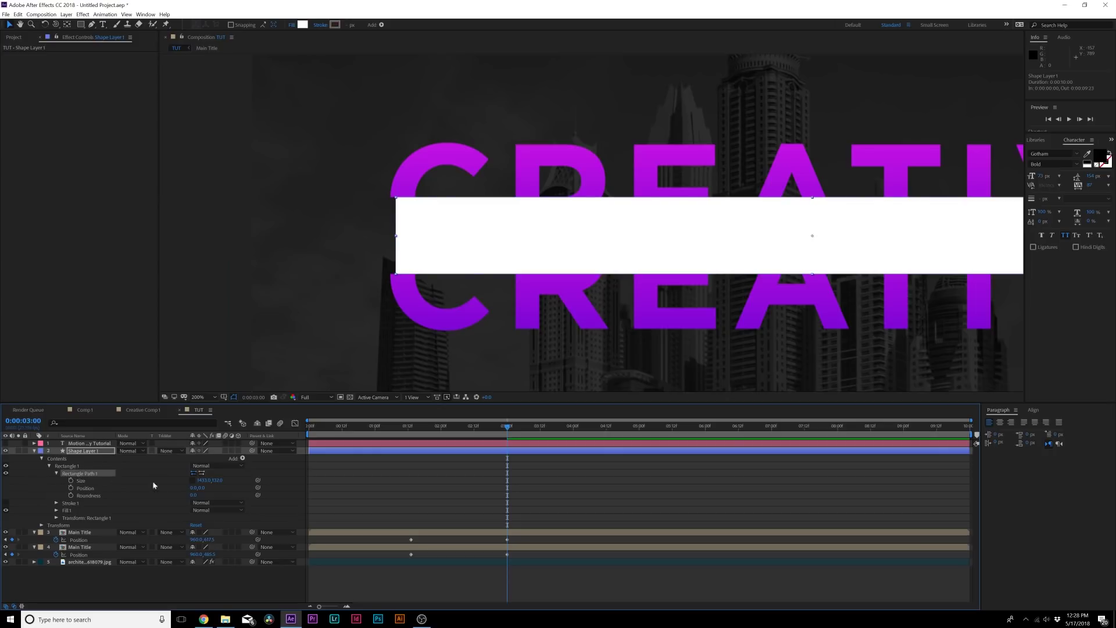
pyautogui.click(80, 482)
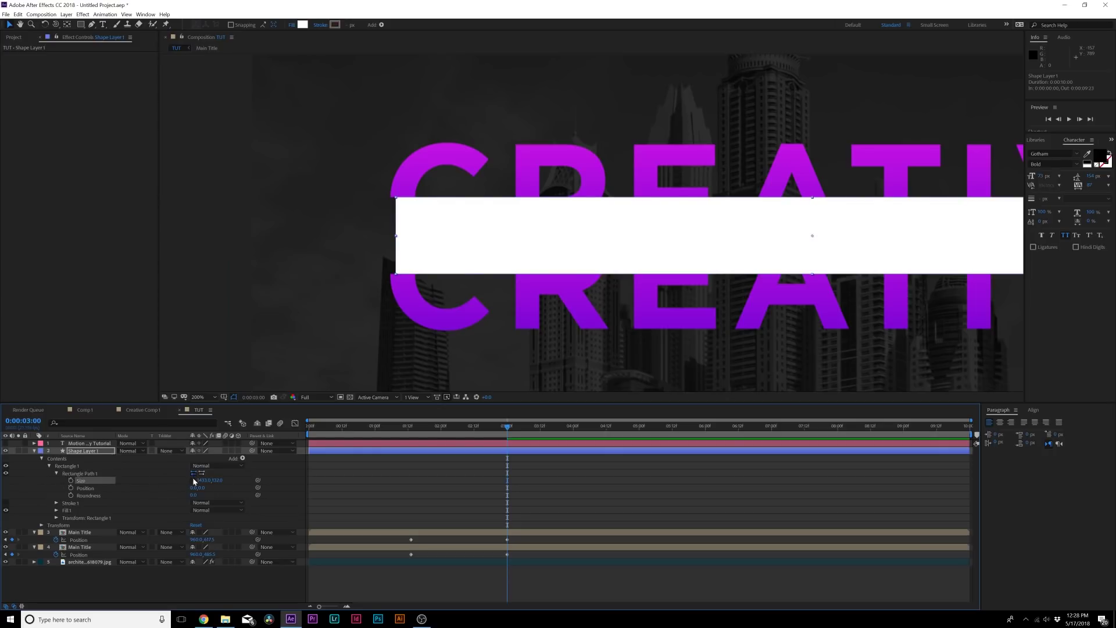
pyautogui.moveTo(200, 482); pyautogui.dragTo(211, 482)
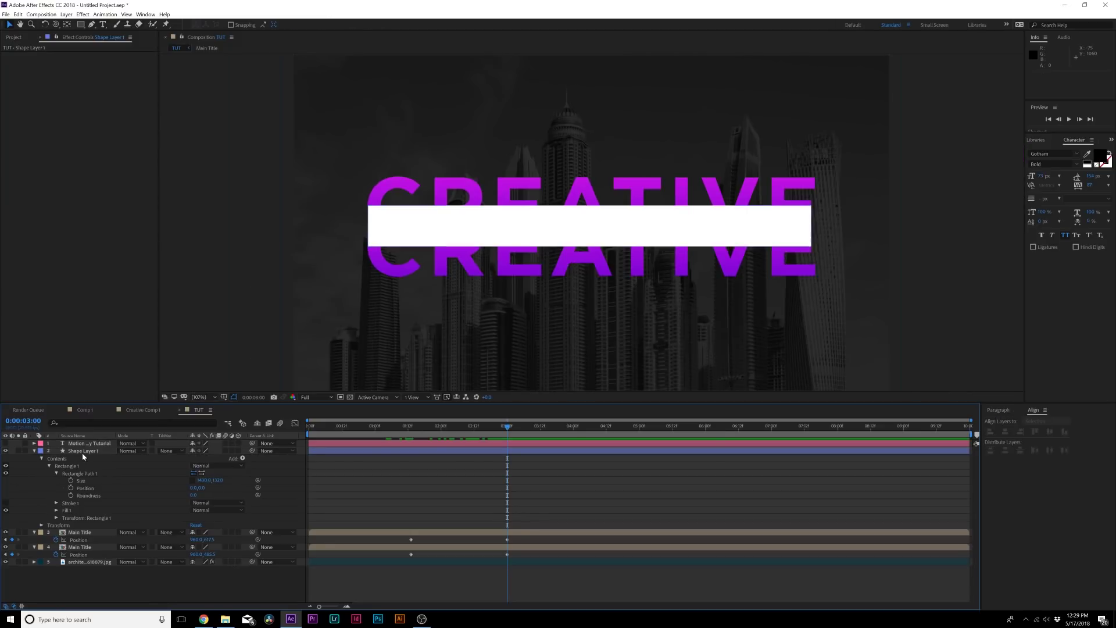
# - Keyframe the rectangle path's Size at 0:00:03:00, and set its height to 1 at 0:00:01:13
pyautogui.click(82, 452)
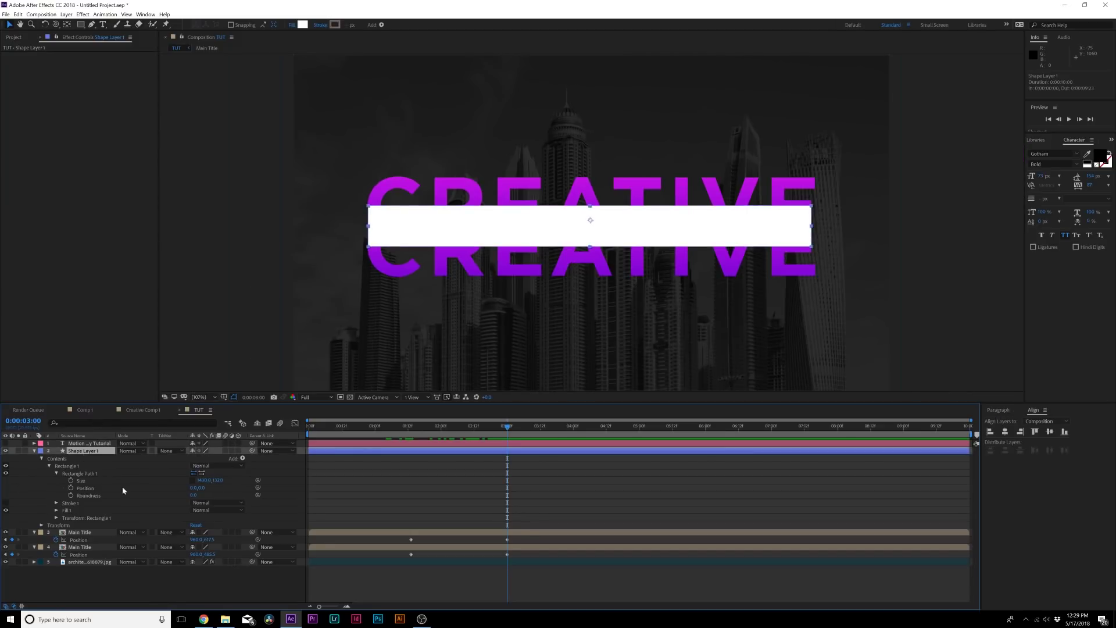
pyautogui.click(70, 482)
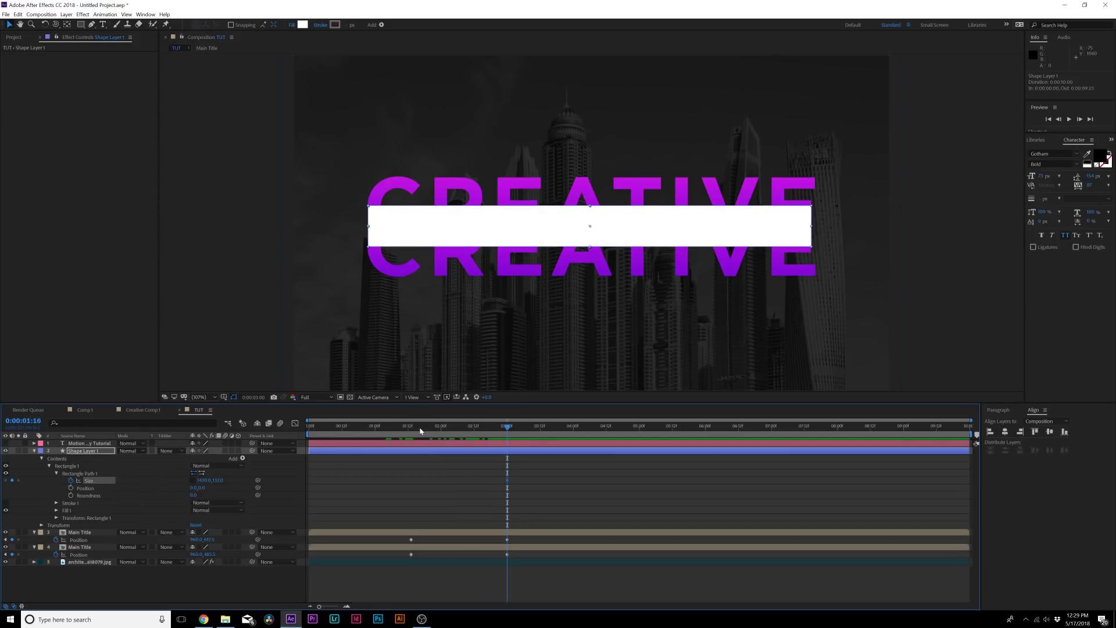
pyautogui.click(412, 427)
pyautogui.moveTo(414, 430); pyautogui.dragTo(411, 432)
pyautogui.click(219, 481)
pyautogui.write('1')
pyautogui.press('Return')
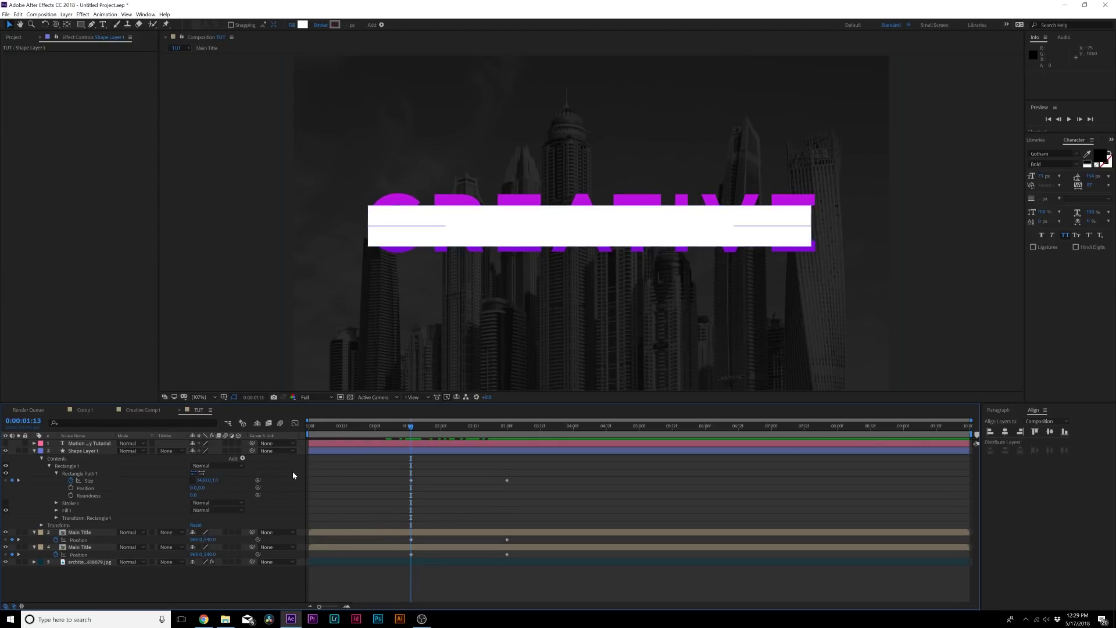
# - Thicken the line at 0:00:01:13 by setting the rectangle path's height to 3
pyautogui.click(214, 480)
pyautogui.write('2')
pyautogui.click(243, 466)
pyautogui.click(351, 488)
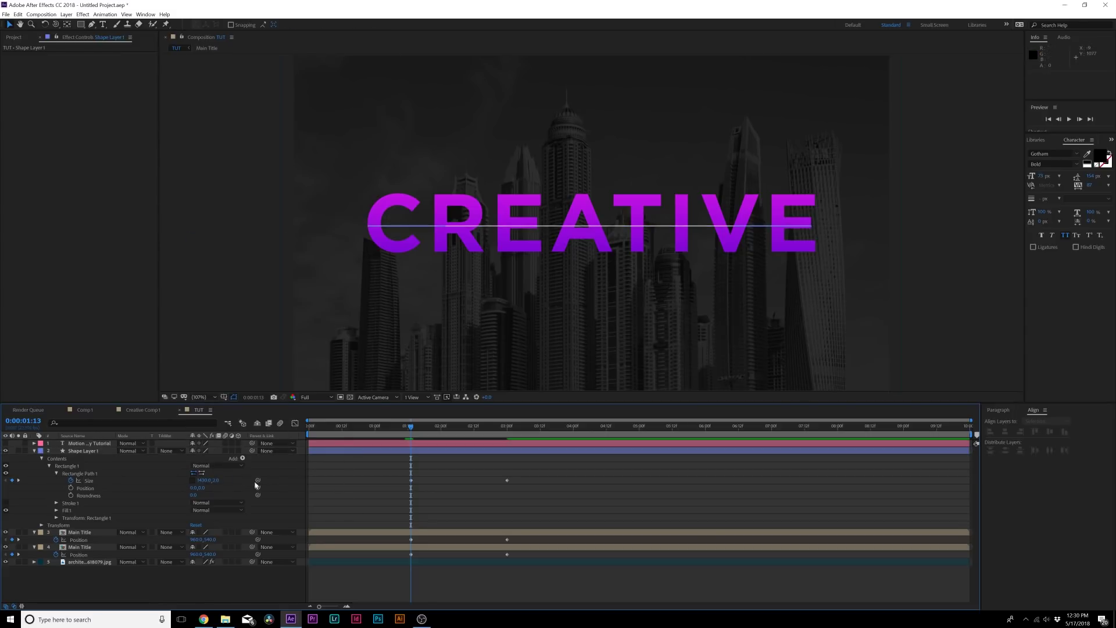
pyautogui.write('3')
pyautogui.press('Return')
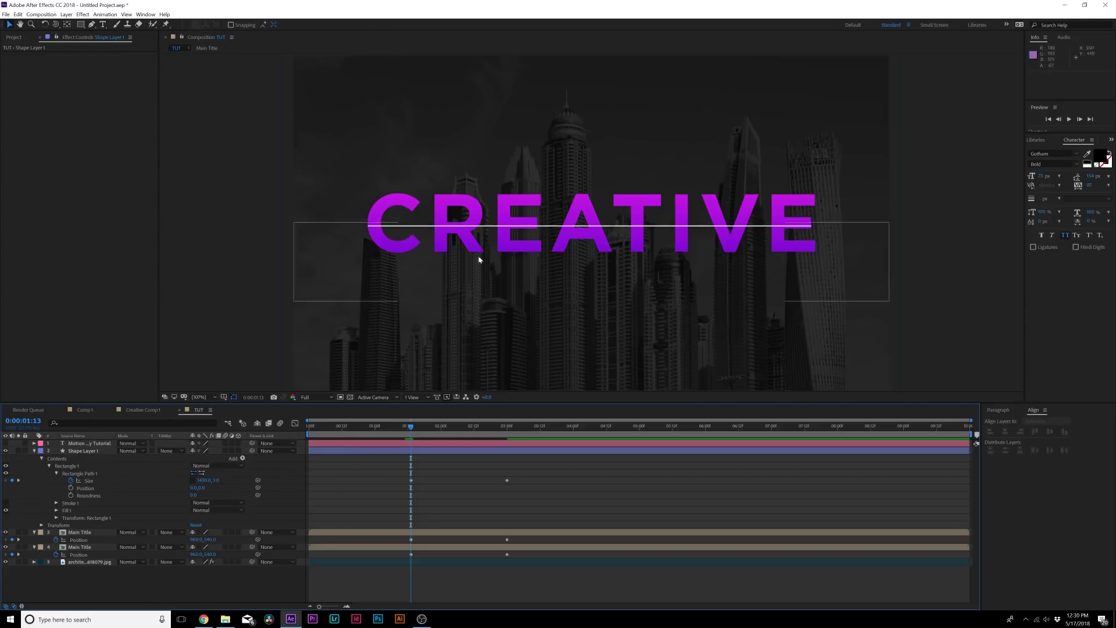
# - Keyframe the rectangle layer's Position at 0:00:01:13, move it off-frame to the left at 0:00:00:22, and select both keyframes
pyautogui.press('/')
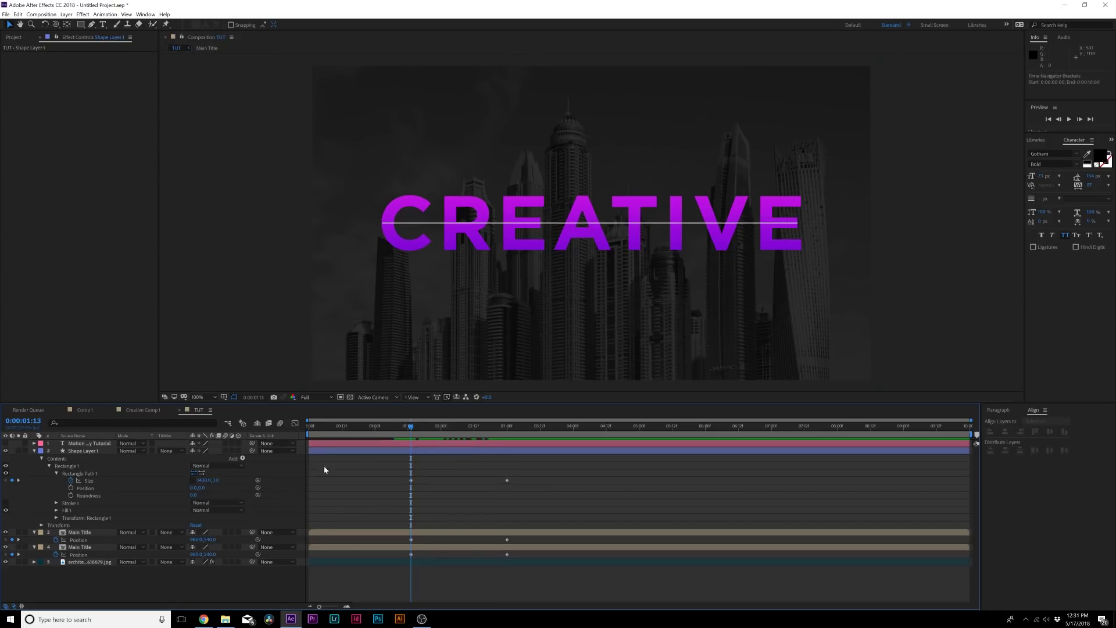
pyautogui.click(92, 452)
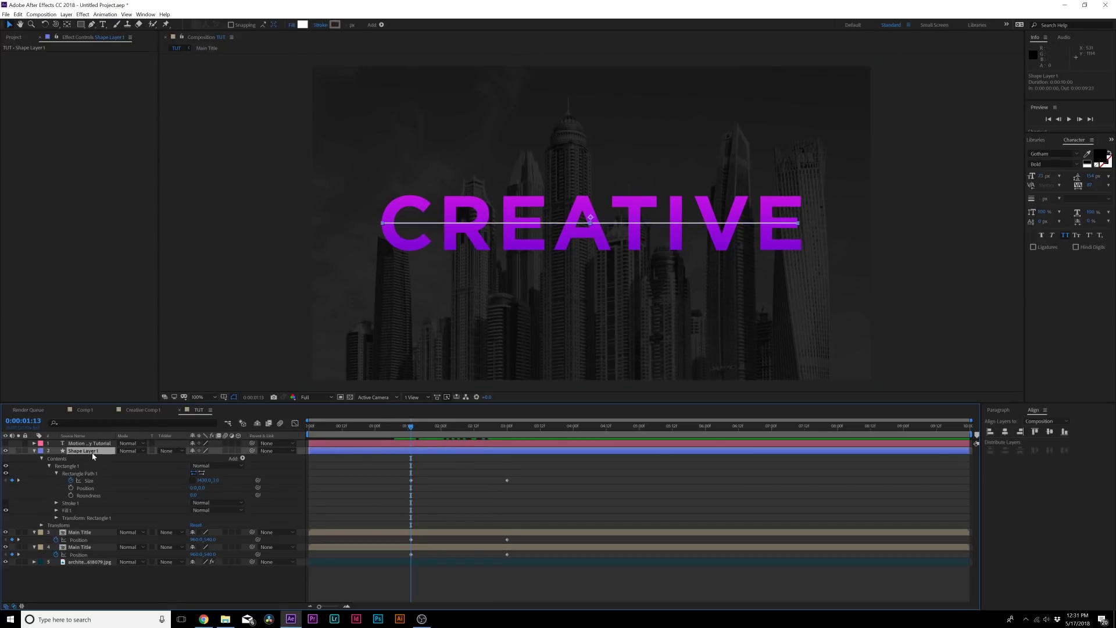
pyautogui.press('p')
pyautogui.hotkey('alt', 'shift', 'p')
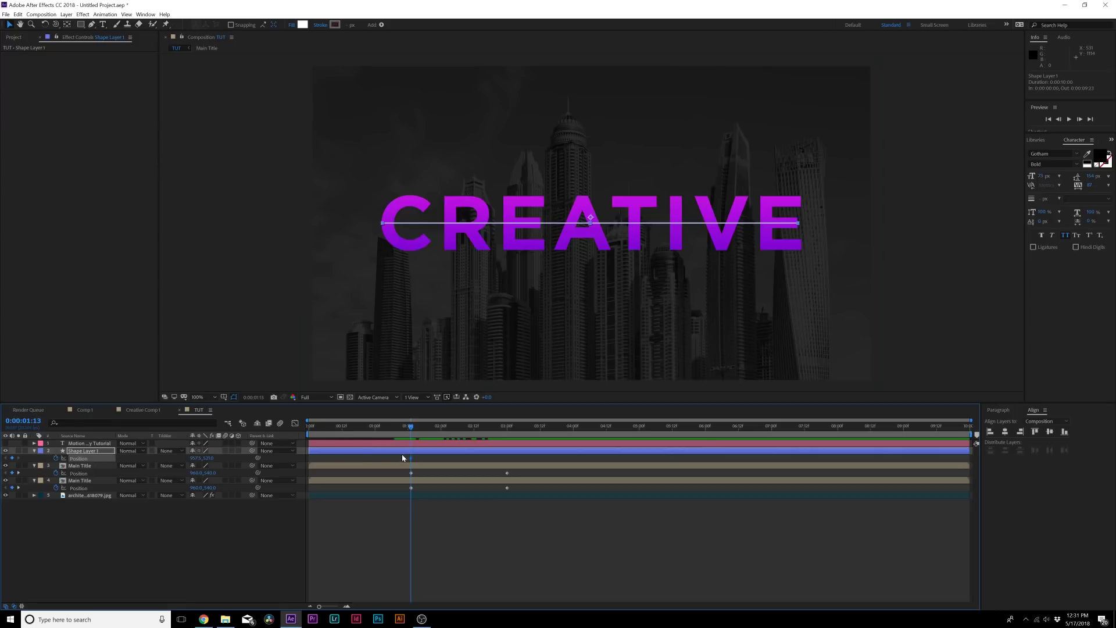
pyautogui.moveTo(405, 429); pyautogui.dragTo(368, 431)
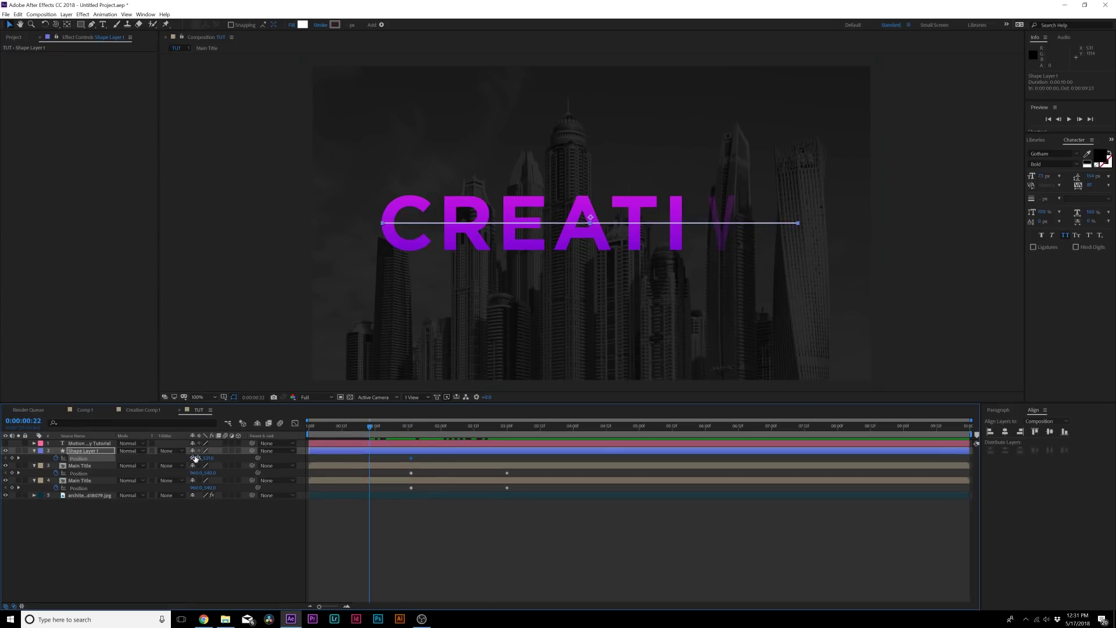
pyautogui.moveTo(198, 457); pyautogui.dragTo(93, 458)
pyautogui.moveTo(422, 457); pyautogui.dragTo(396, 465)
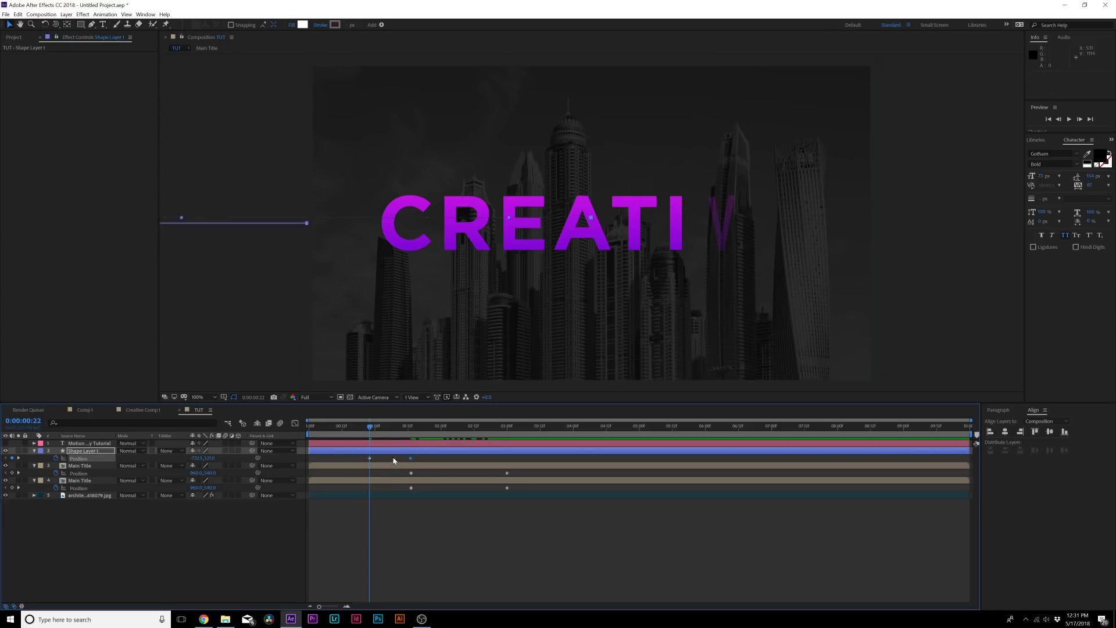
# - Show the Motion Typography Tutorial text layer at the end of the split and resize its text to fit inside the white bar
pyautogui.moveTo(374, 428); pyautogui.dragTo(361, 430)
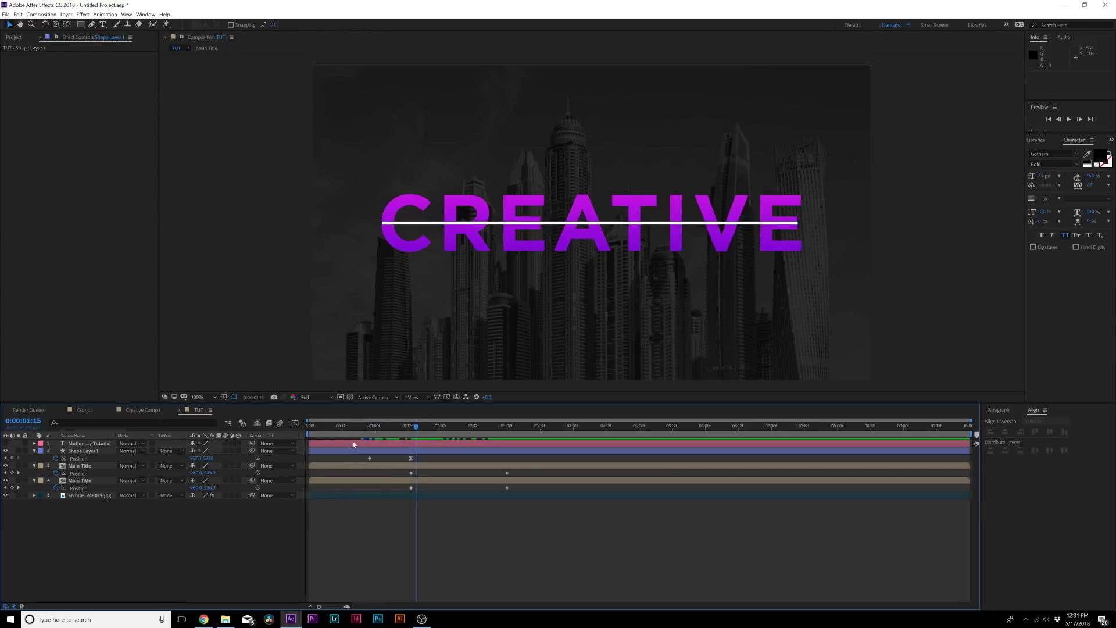
pyautogui.moveTo(351, 428); pyautogui.dragTo(509, 446)
pyautogui.click(5, 443)
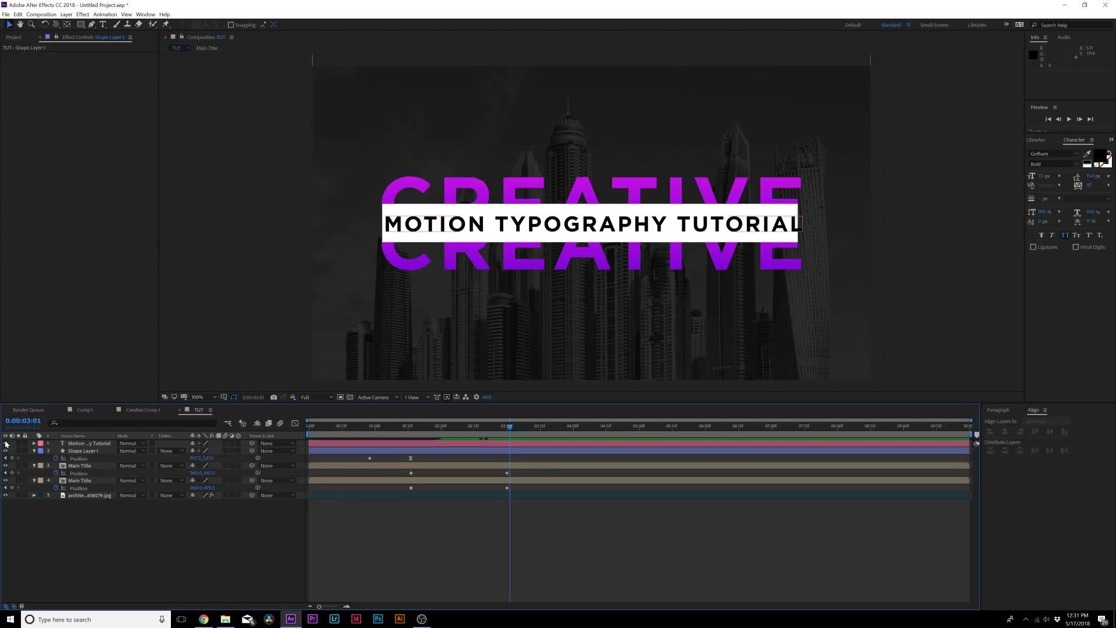
pyautogui.click(88, 445)
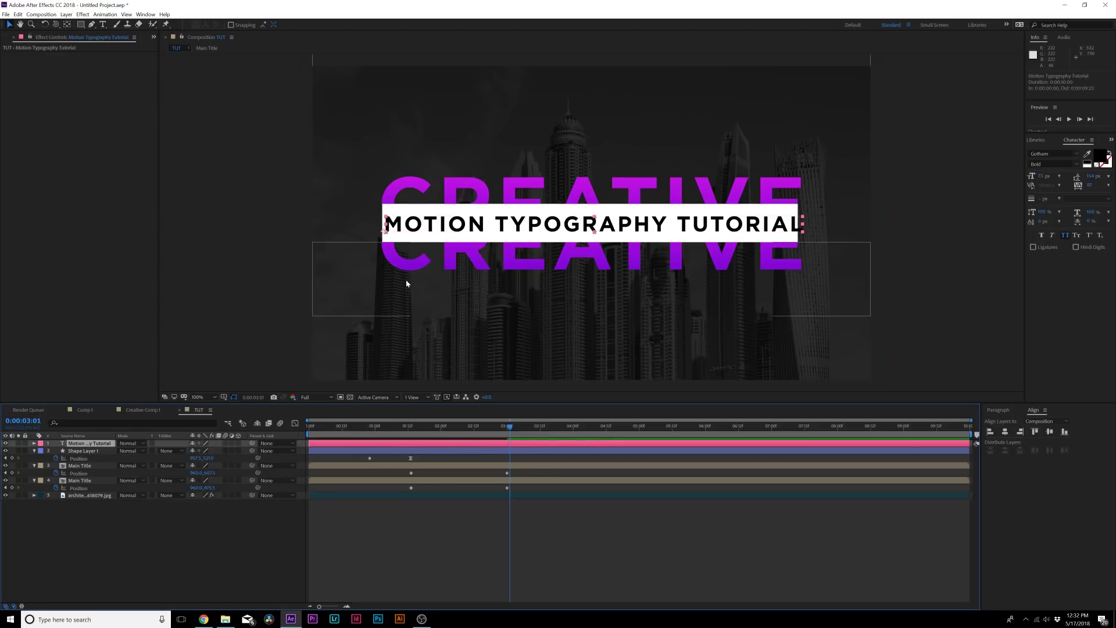
pyautogui.click(1045, 176)
pyautogui.moveTo(1045, 176); pyautogui.dragTo(1029, 176)
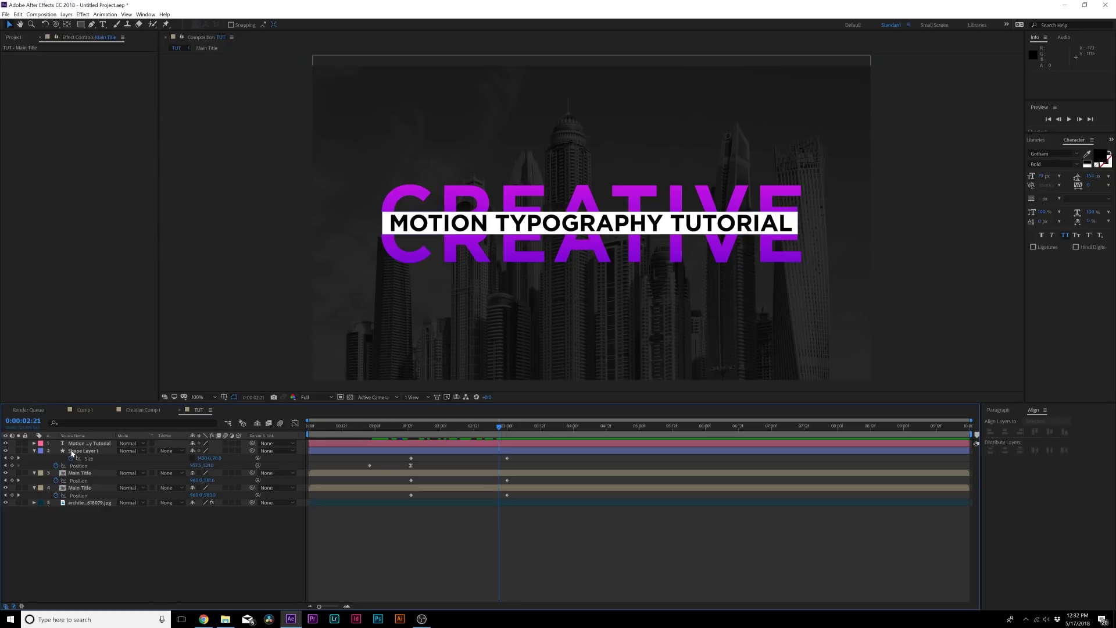
# - Duplicate the white bar's shape layer above the subtitle text and use the copy as the subtitle's alpha track matte
pyautogui.click(79, 451)
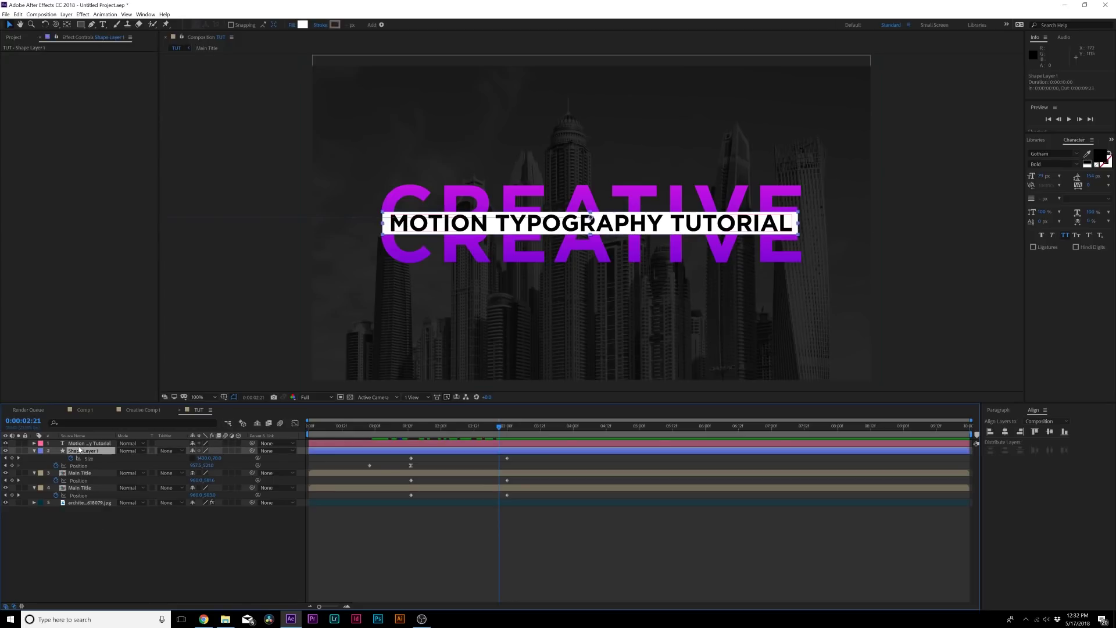
pyautogui.hotkey('ctrl', 'd')
pyautogui.moveTo(82, 452); pyautogui.dragTo(85, 442)
pyautogui.click(88, 451)
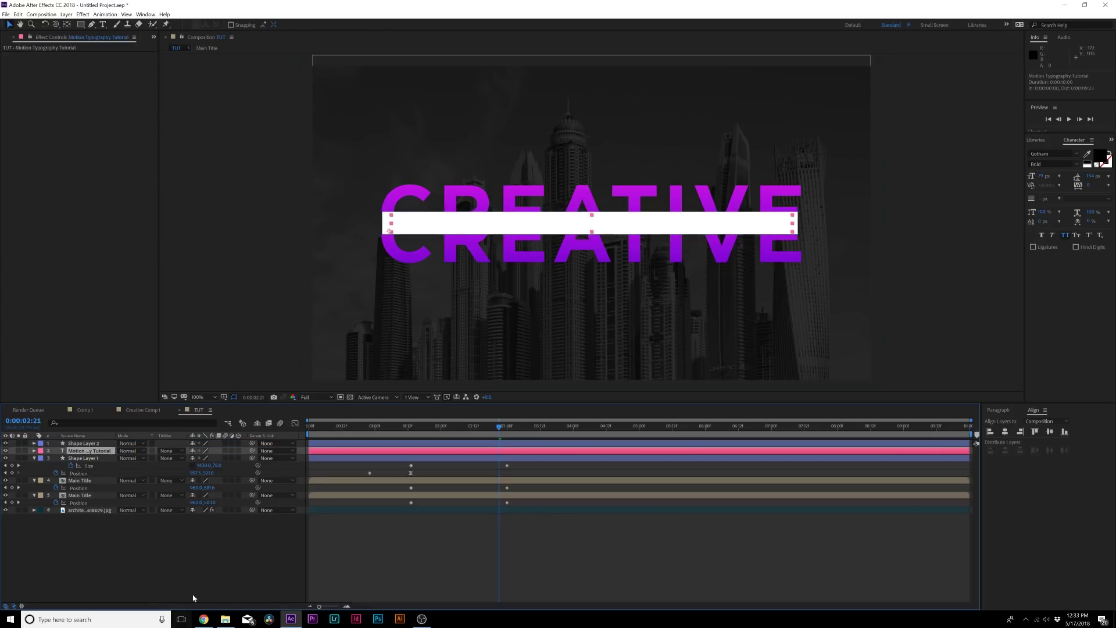
pyautogui.click(169, 450)
pyautogui.click(197, 471)
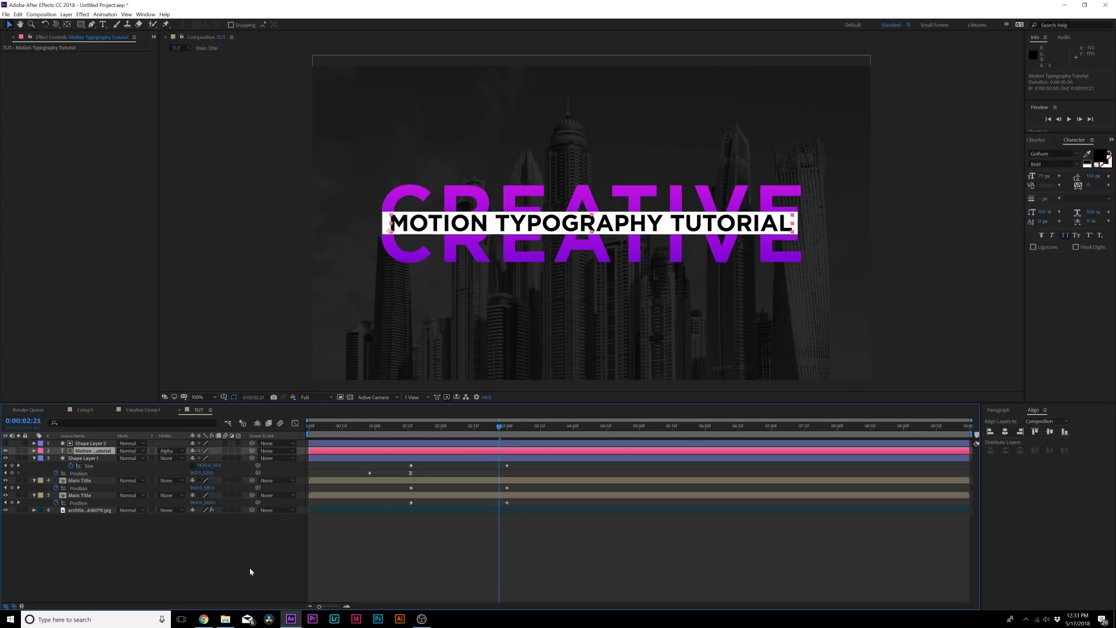
# - Trim the subtitle layer to start at 0:00:01:13, and apply Easy Ease to the ending keyframes of the bar and both title halves
pyautogui.moveTo(499, 440); pyautogui.dragTo(411, 444)
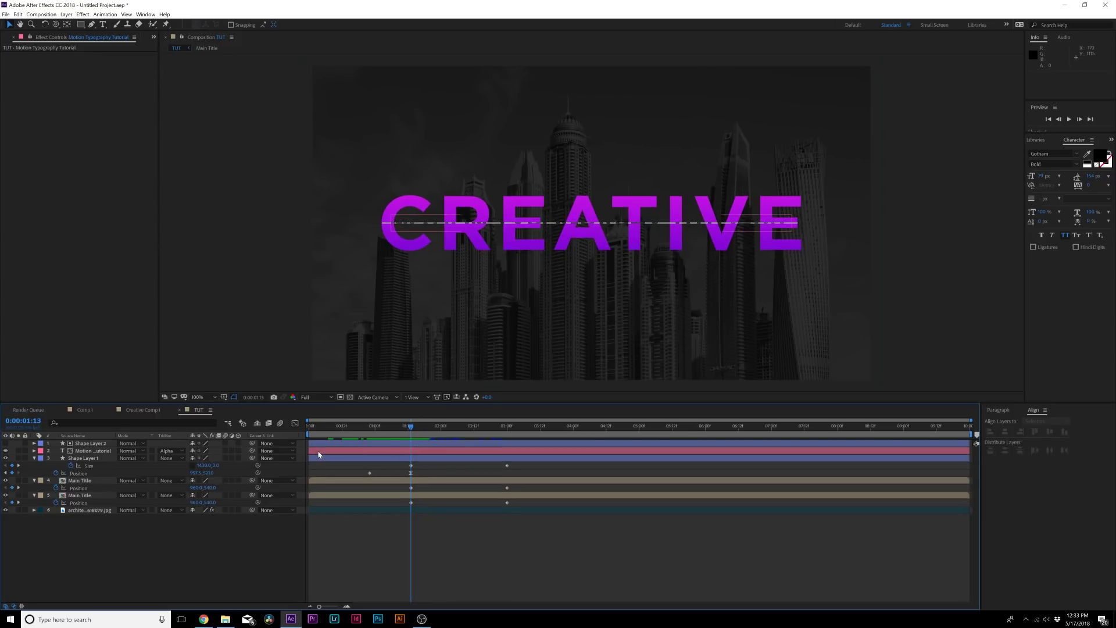
pyautogui.moveTo(310, 453); pyautogui.dragTo(408, 453)
pyautogui.moveTo(407, 453); pyautogui.dragTo(412, 453)
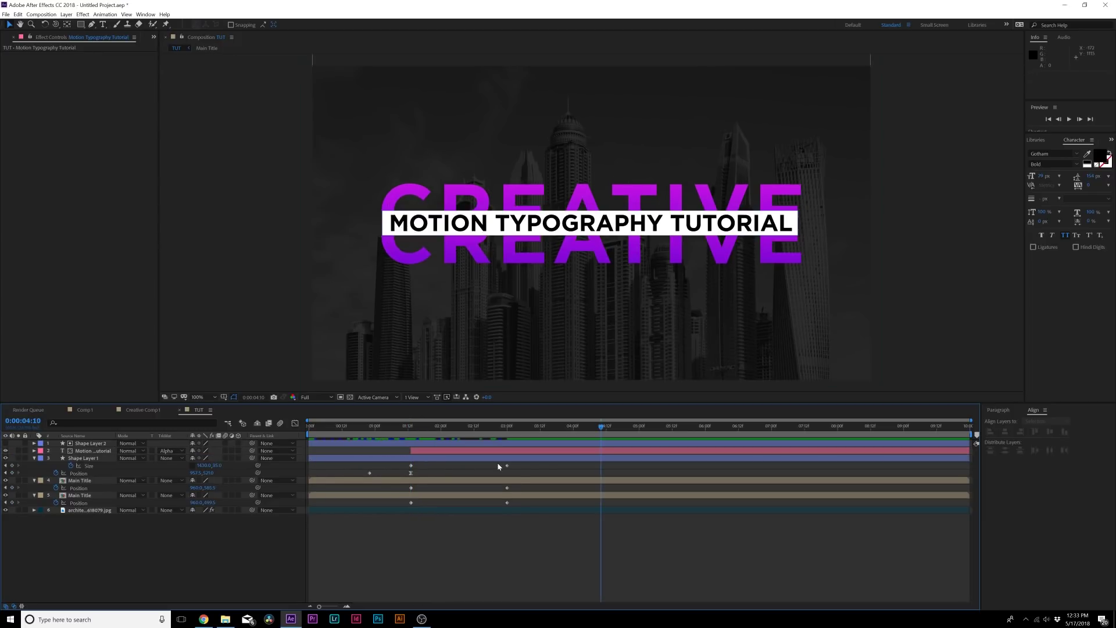
pyautogui.moveTo(496, 462); pyautogui.dragTo(543, 511)
pyautogui.press('F9')
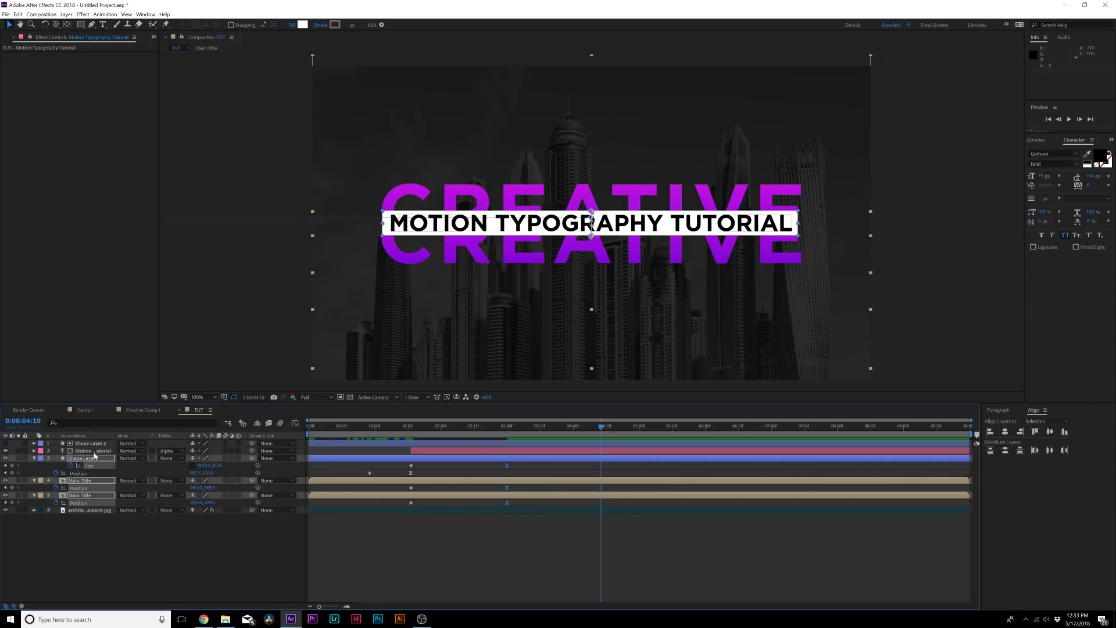
# - Enable motion blur for the layers and the composition, and preview the animation
pyautogui.press('F2')
pyautogui.moveTo(225, 444); pyautogui.dragTo(225, 495)
pyautogui.click(280, 424)
pyautogui.press('space')
pyautogui.press('u')
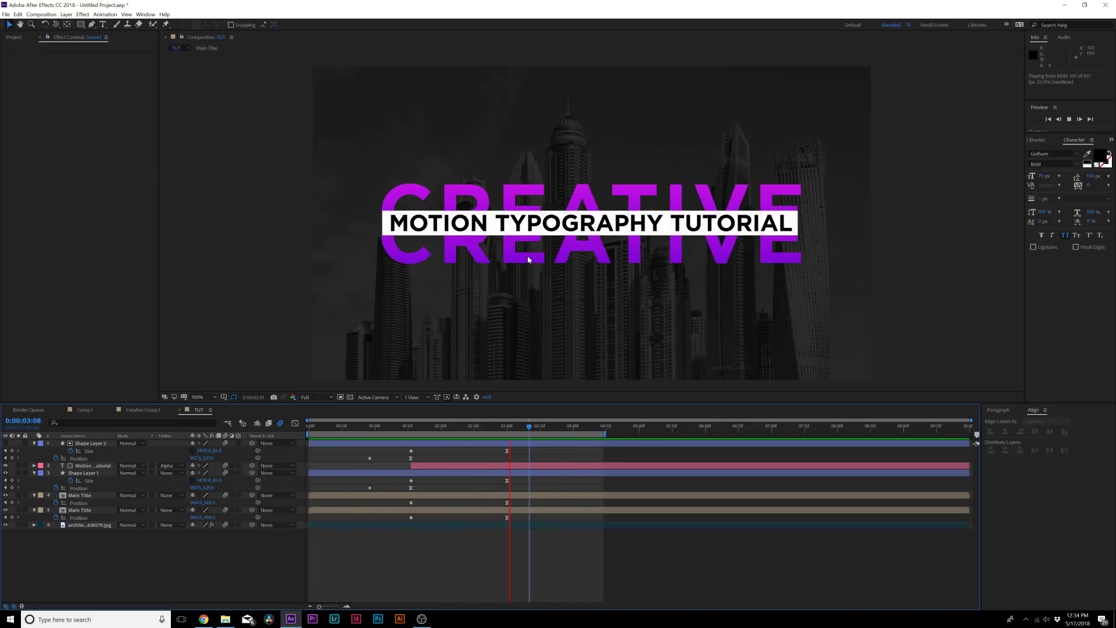
# - Add a Drop Shadow effect to the lower Main Title half at 0:00:02:16 and aim the shadow upward
pyautogui.click(445, 427)
pyautogui.moveTo(446, 428); pyautogui.dragTo(485, 426)
pyautogui.press('u')
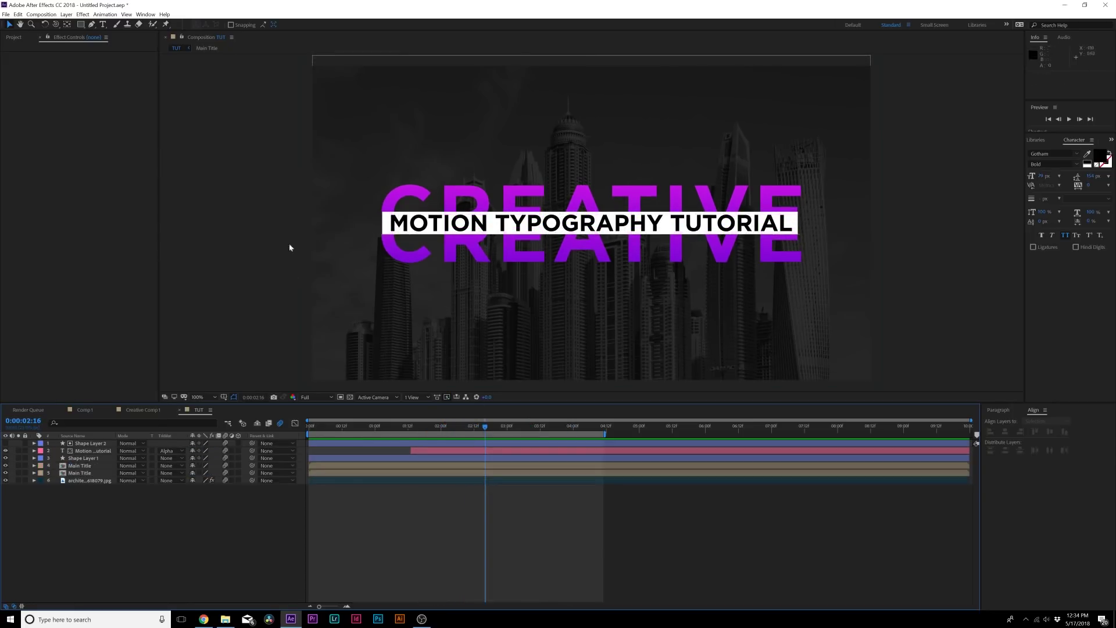
pyautogui.click(77, 466)
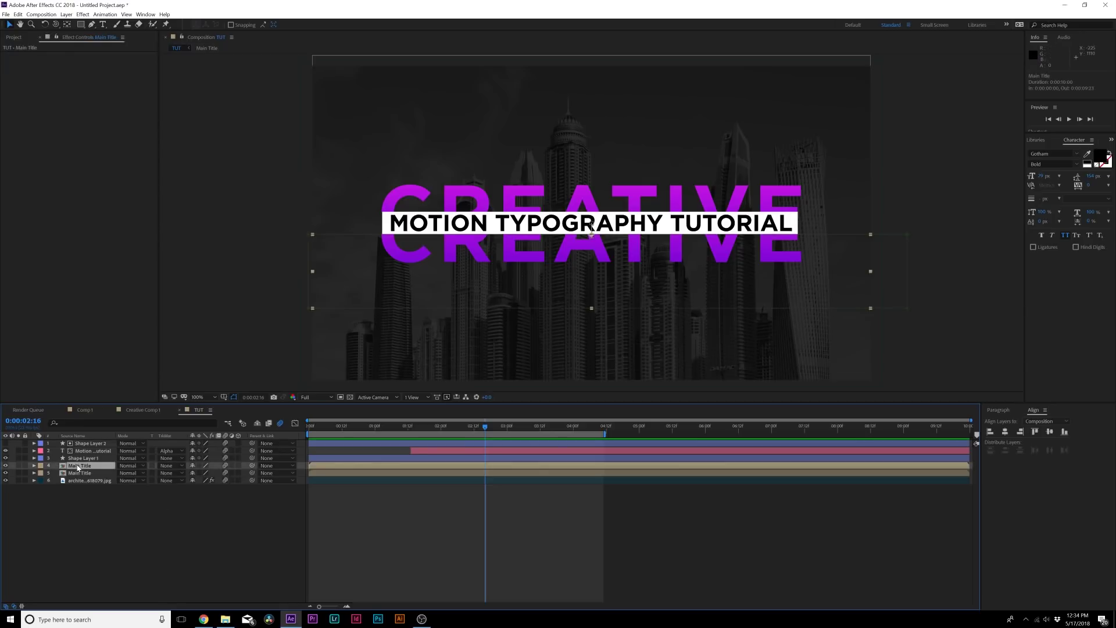
pyautogui.click(83, 14)
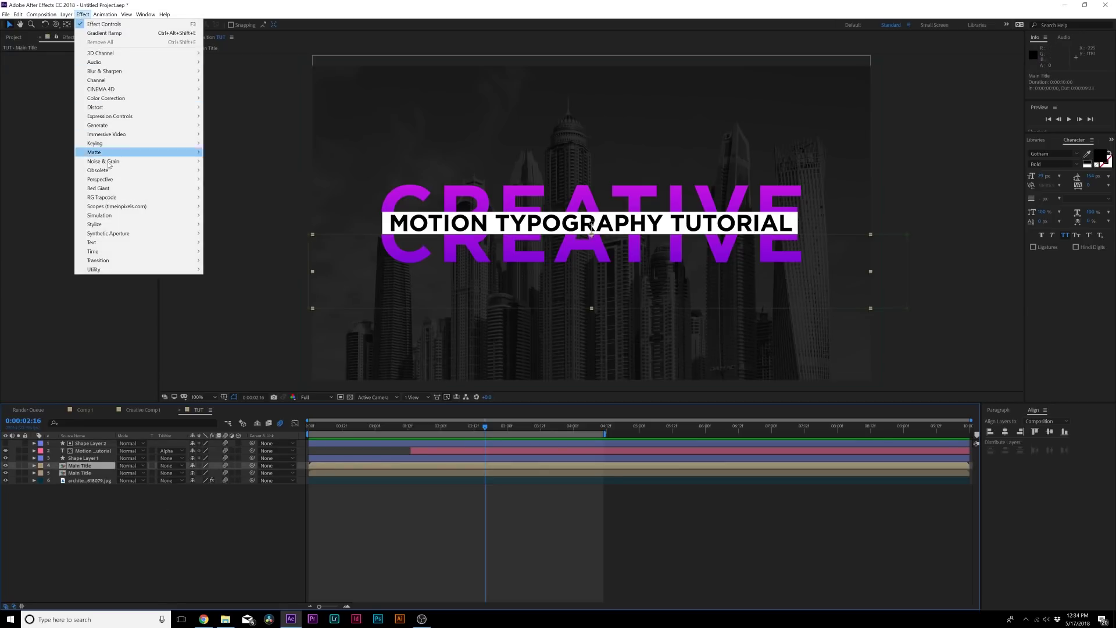
pyautogui.moveTo(108, 184)
pyautogui.click(233, 251)
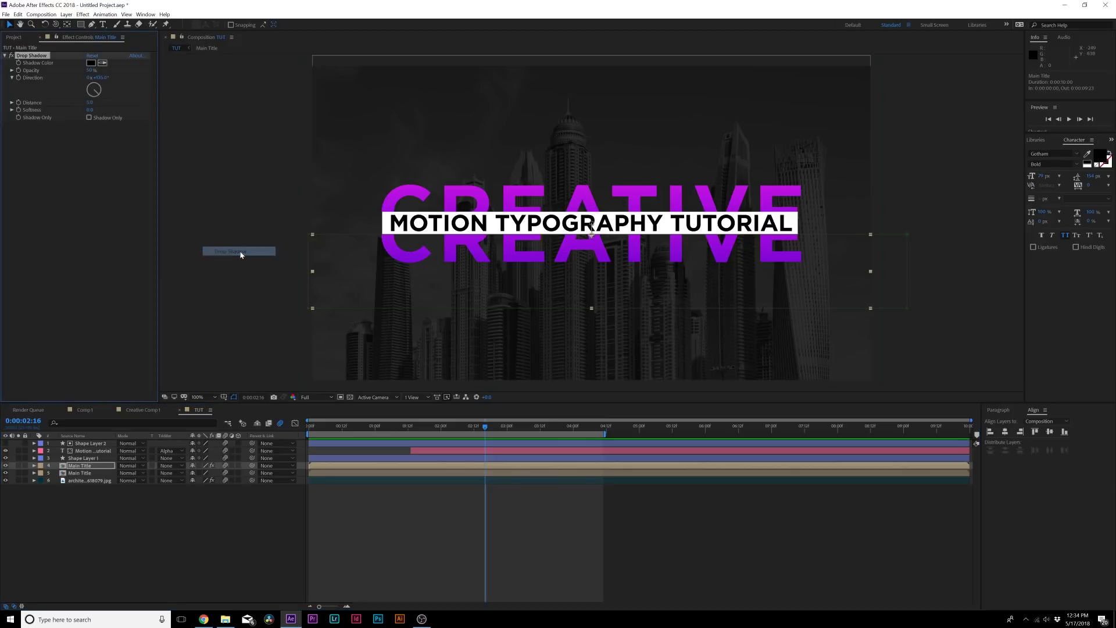
pyautogui.press('.')
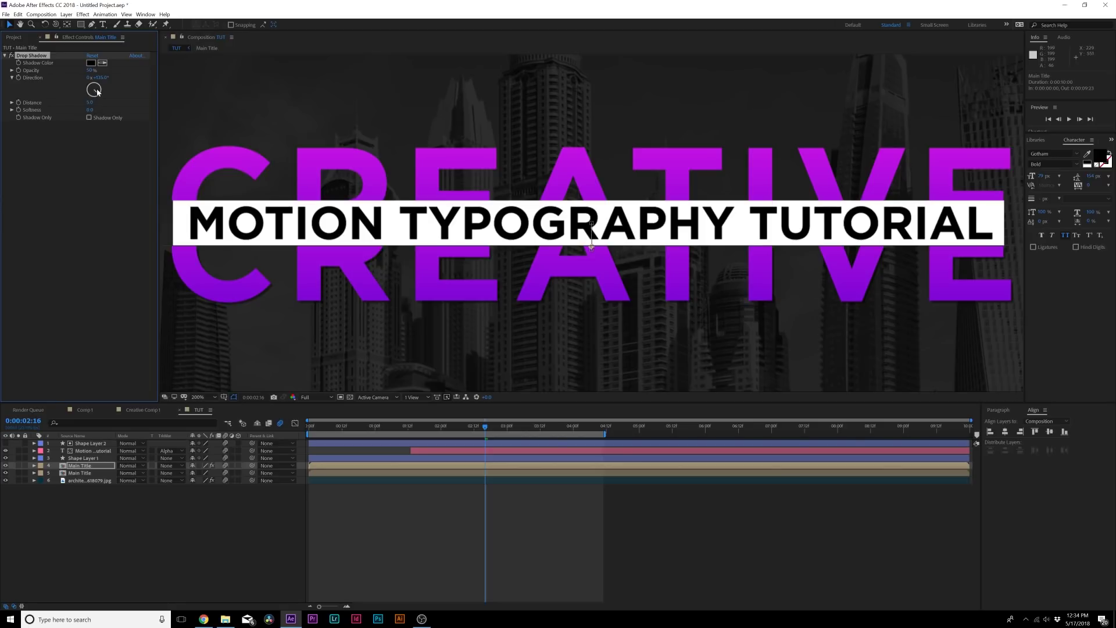
pyautogui.moveTo(97, 91); pyautogui.dragTo(87, 94)
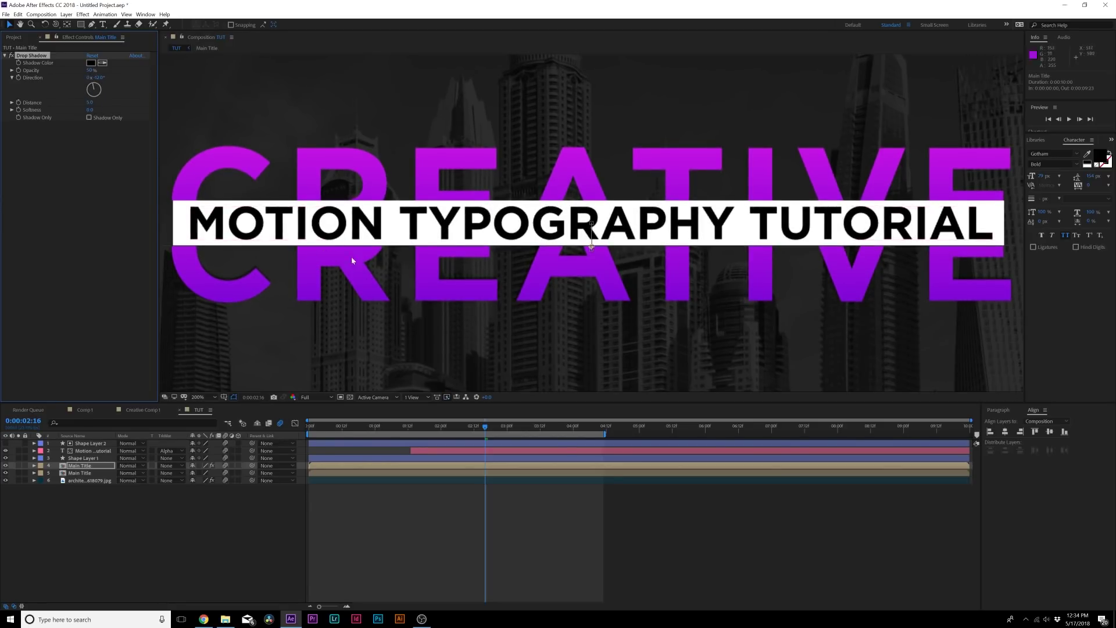
pyautogui.moveTo(90, 105); pyautogui.dragTo(100, 105)
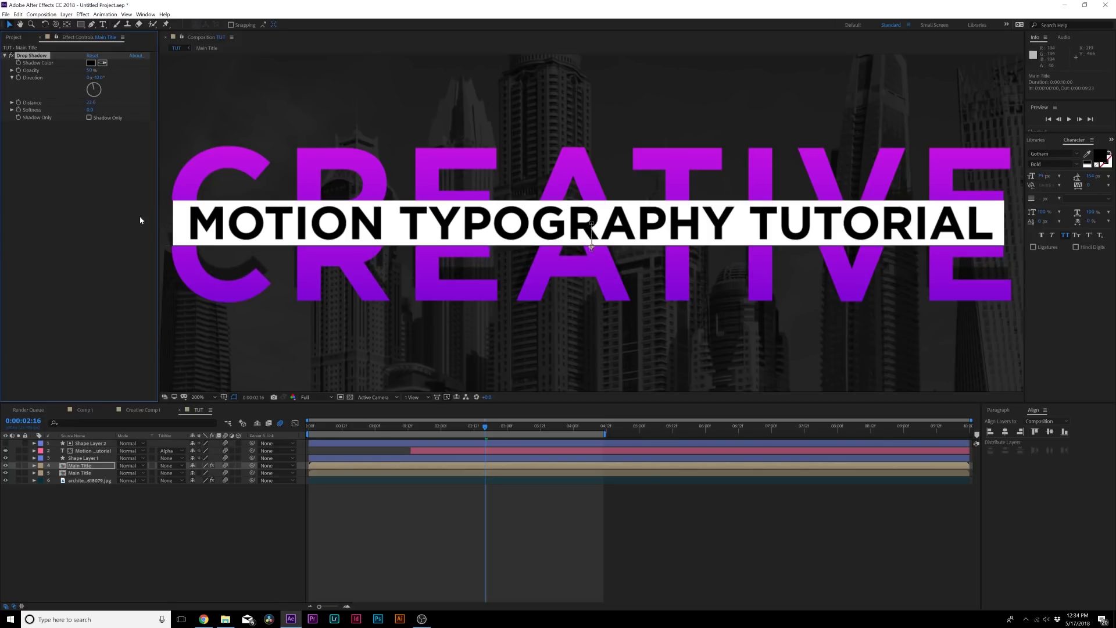
# - Move both Main Title layers above the shape and subtitle layers
pyautogui.keyDown('shift'); pyautogui.click(76, 471); pyautogui.keyUp('shift')
pyautogui.moveTo(80, 469); pyautogui.dragTo(85, 445)
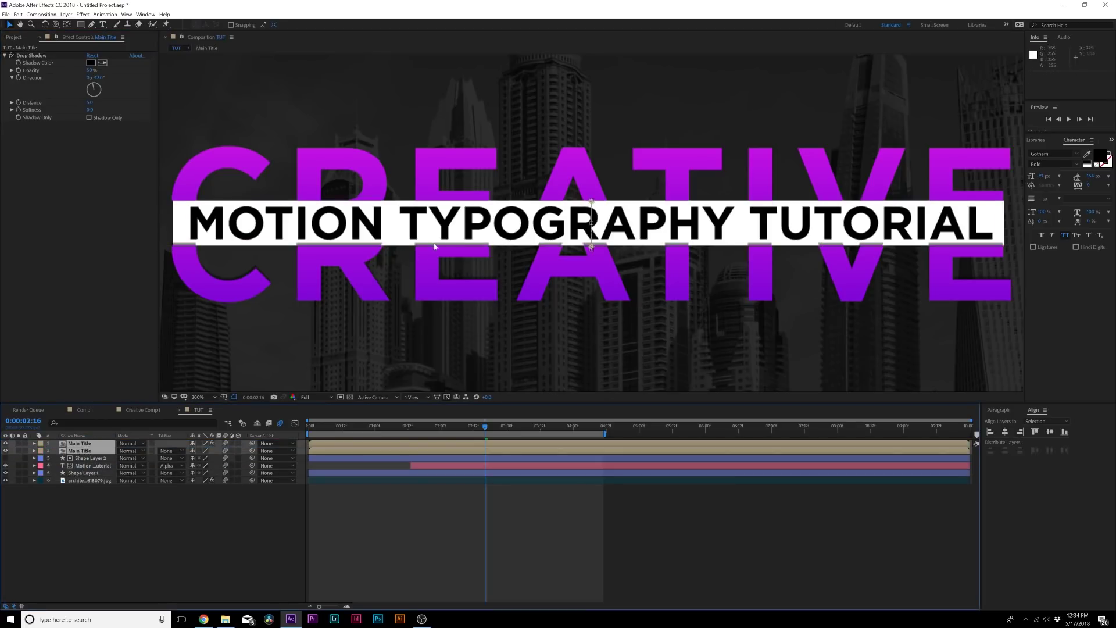
# - Increase the softness and opacity of the lower title half's drop shadow
pyautogui.moveTo(91, 110); pyautogui.dragTo(99, 111)
pyautogui.moveTo(91, 71); pyautogui.dragTo(163, 82)
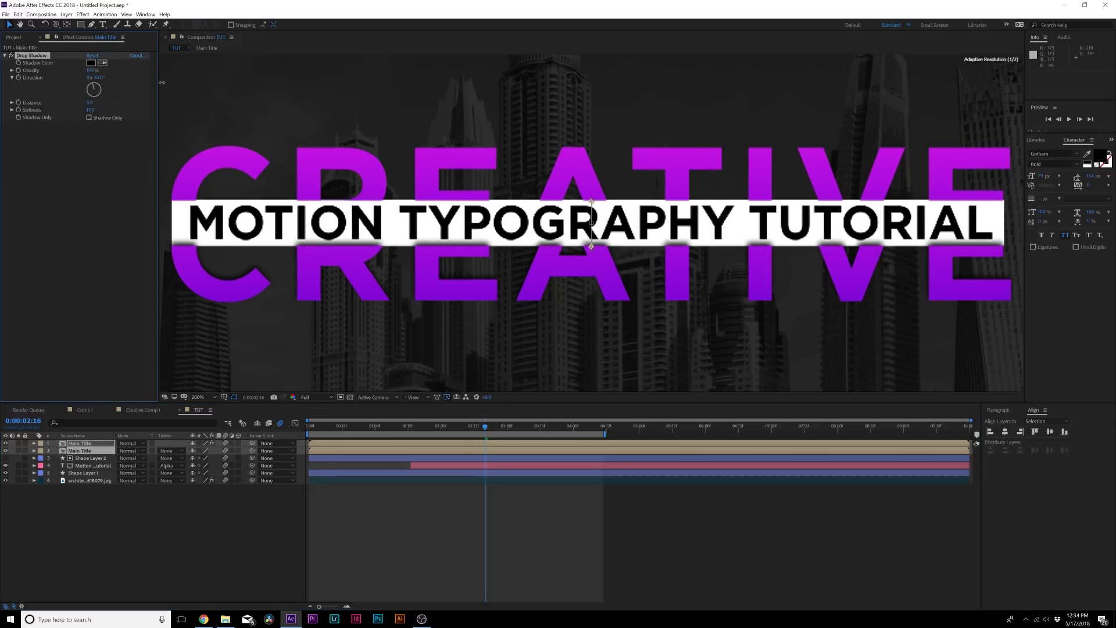
pyautogui.click(203, 520)
pyautogui.press(',')
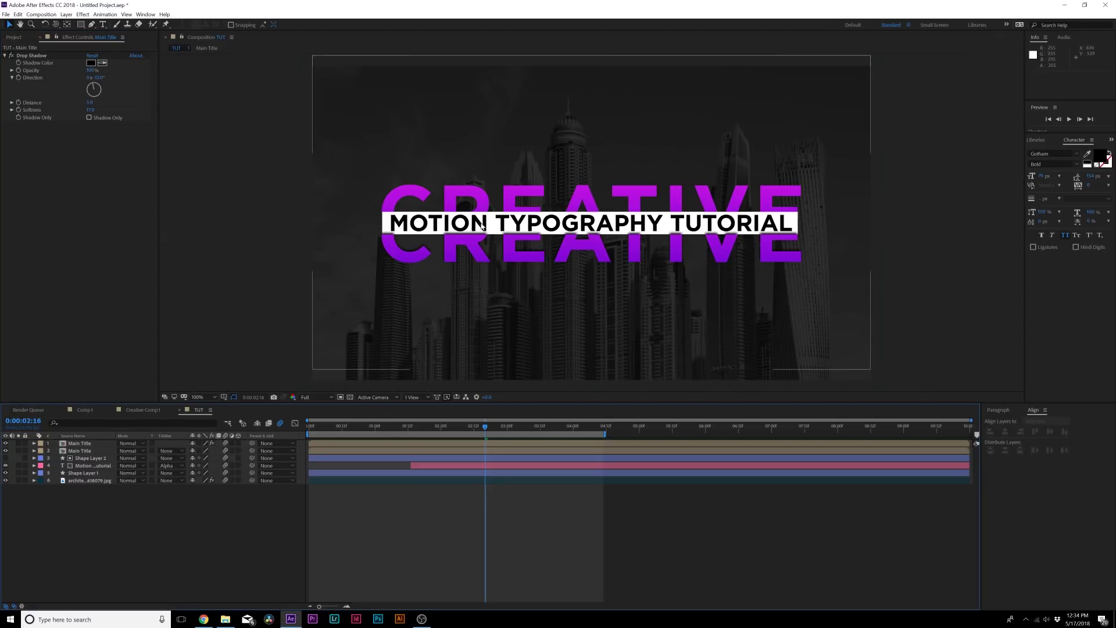
# - Copy the drop shadow to the other Main Title layer and aim it downward onto the white bar
pyautogui.press('.')
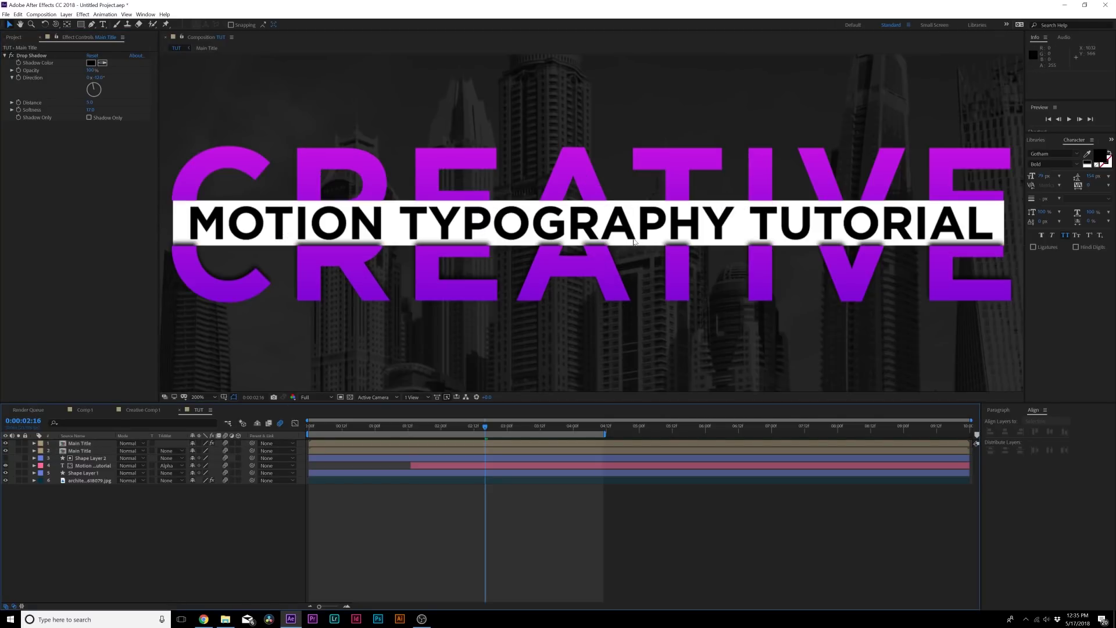
pyautogui.click(42, 56)
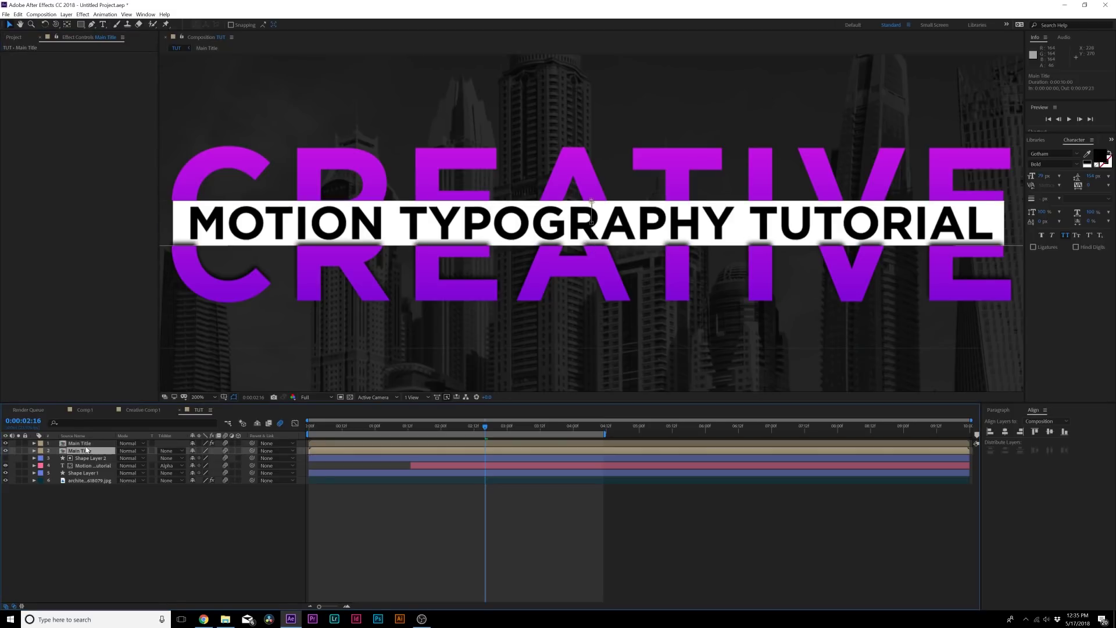
pyautogui.hotkey('ctrl', 'v')
pyautogui.moveTo(89, 101); pyautogui.dragTo(99, 105)
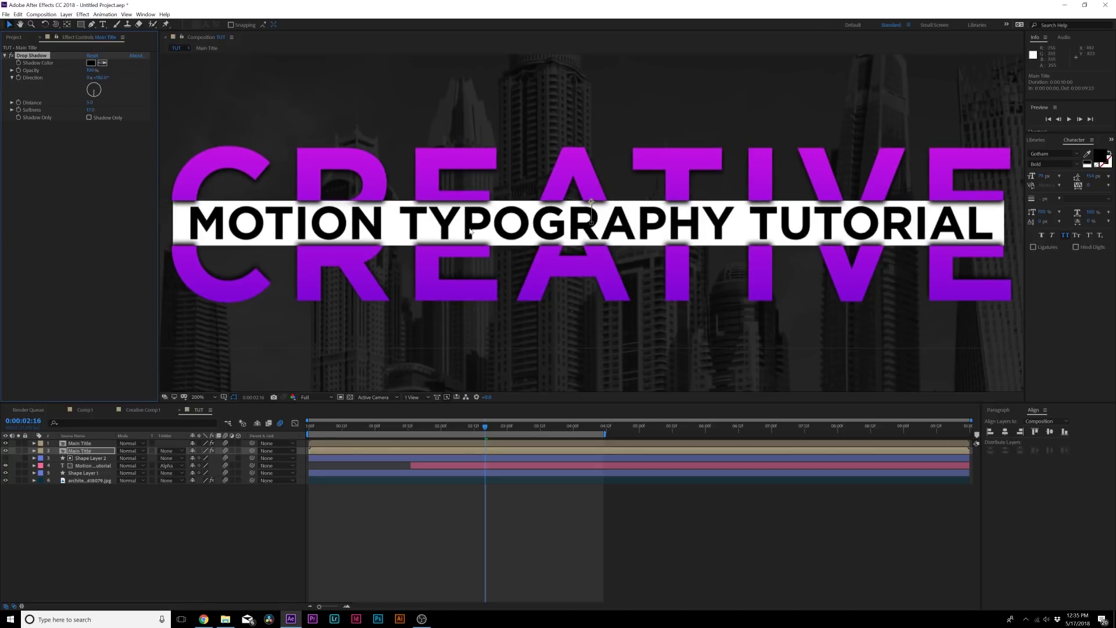
pyautogui.click(451, 579)
pyautogui.scroll(-1, 526, 316)
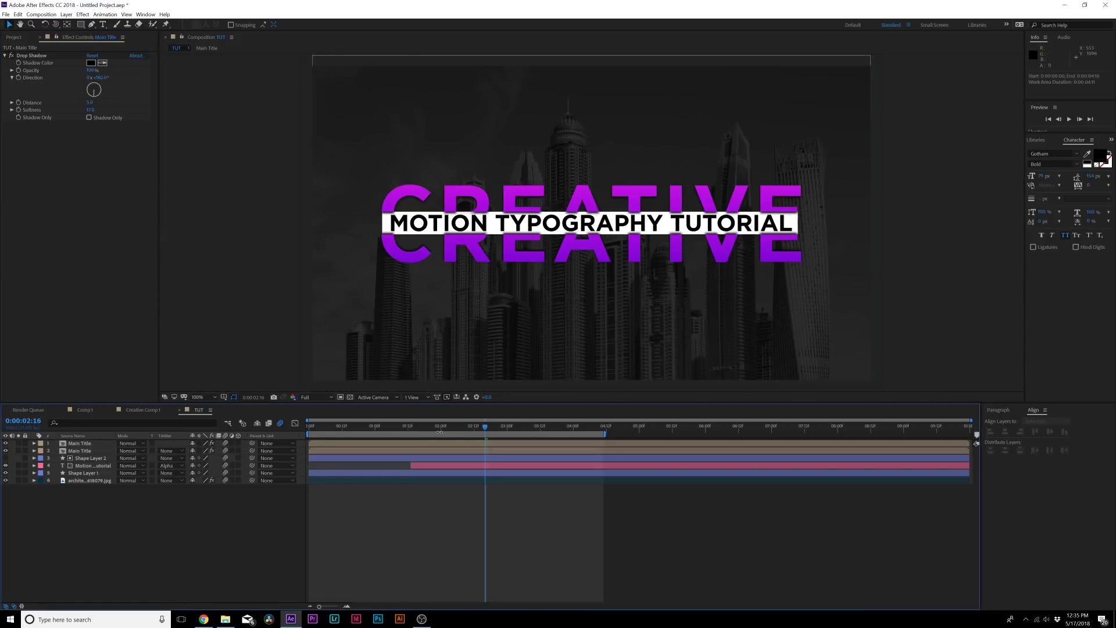
# - Scrub and play back the animation to examine the title halves' shadows as the line enters and the title splits
pyautogui.moveTo(441, 427); pyautogui.dragTo(387, 433)
pyautogui.click(367, 427)
pyautogui.press('.')
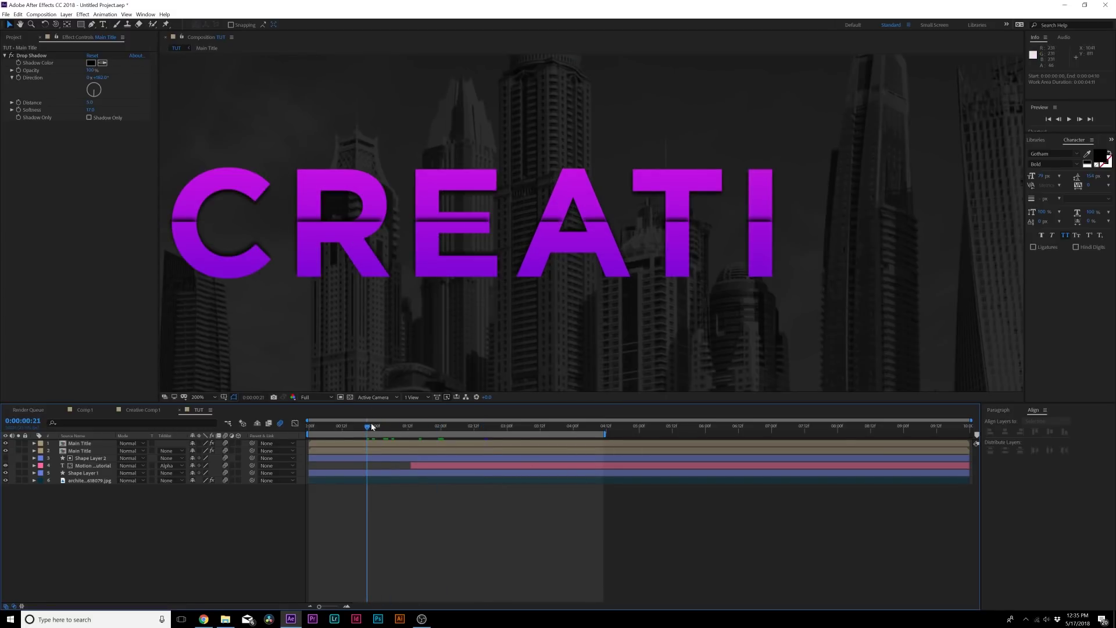
pyautogui.moveTo(376, 426)
pyautogui.mouseDown()
pyautogui.moveTo(409, 430)
pyautogui.moveTo(384, 433)
pyautogui.mouseUp()
pyautogui.moveTo(73, 444); pyautogui.dragTo(70, 455)
pyautogui.click(234, 525)
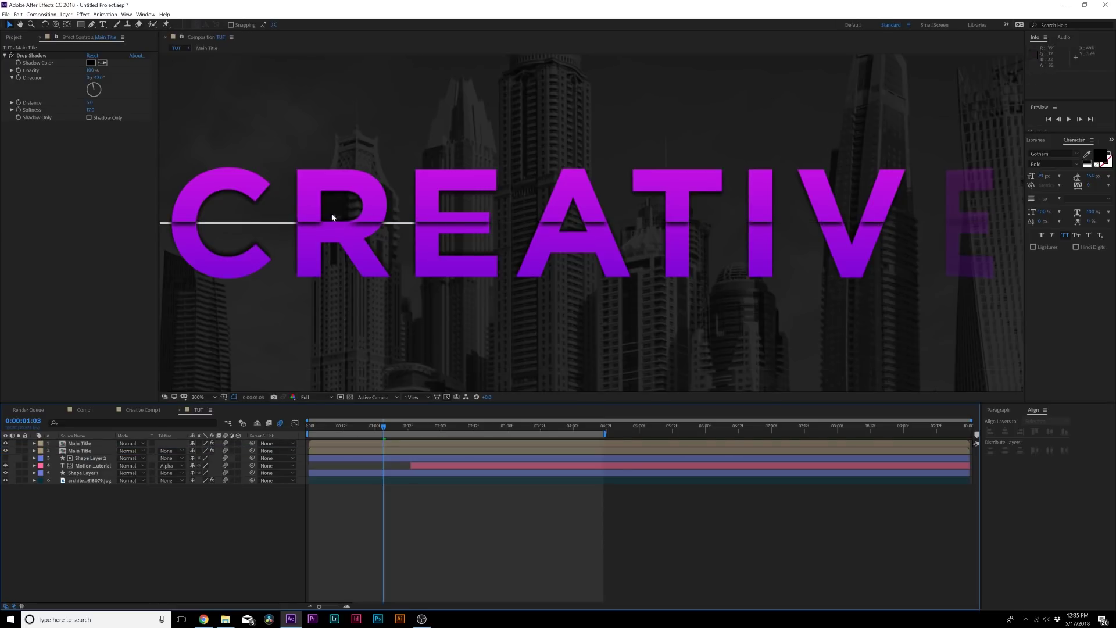
pyautogui.moveTo(384, 426); pyautogui.dragTo(406, 431)
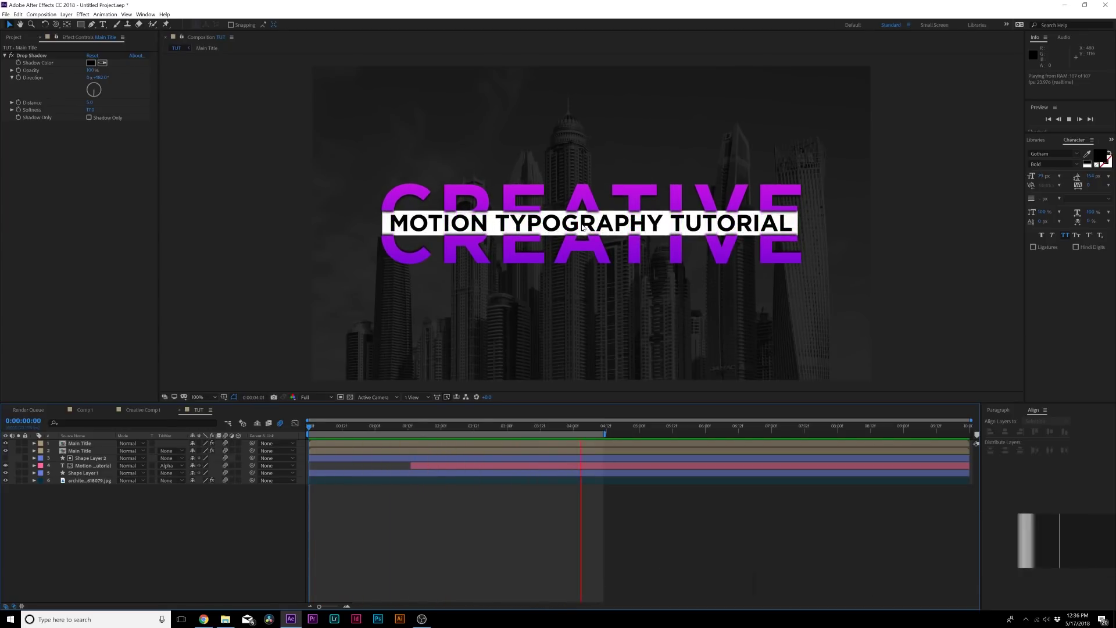
pyautogui.click(541, 427)
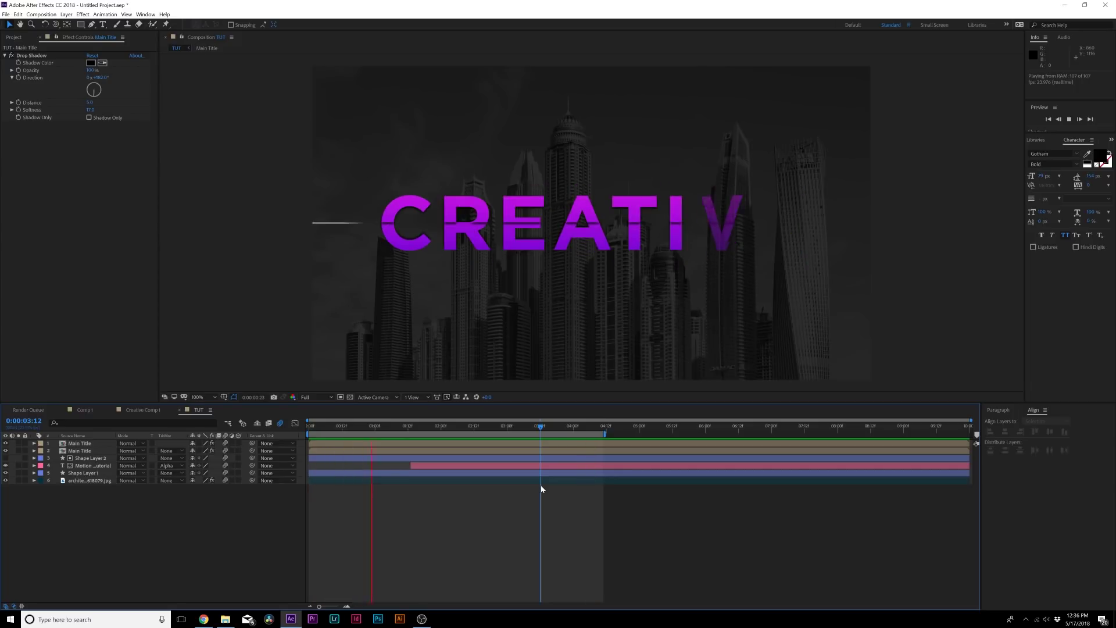